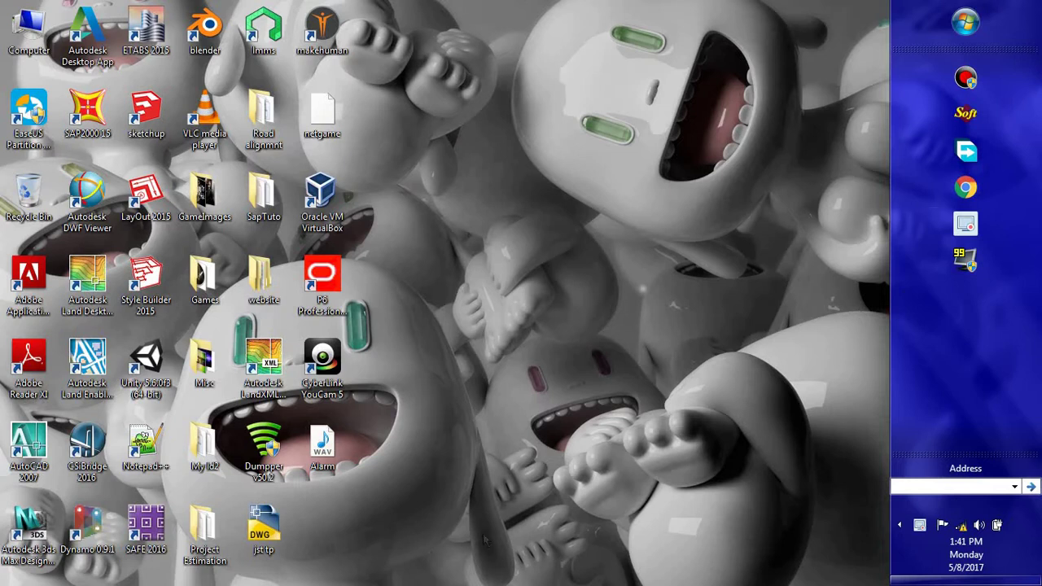
# Search the Start menu for "speech", start Windows speech recognition and switch it to listening mode.
pyautogui.click(900, 525)
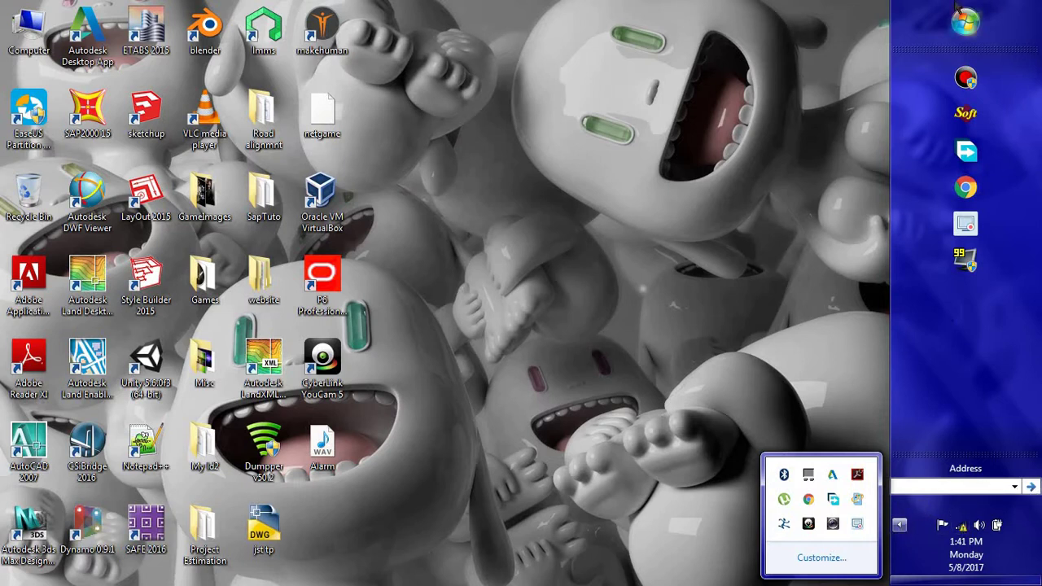
pyautogui.click(965, 23)
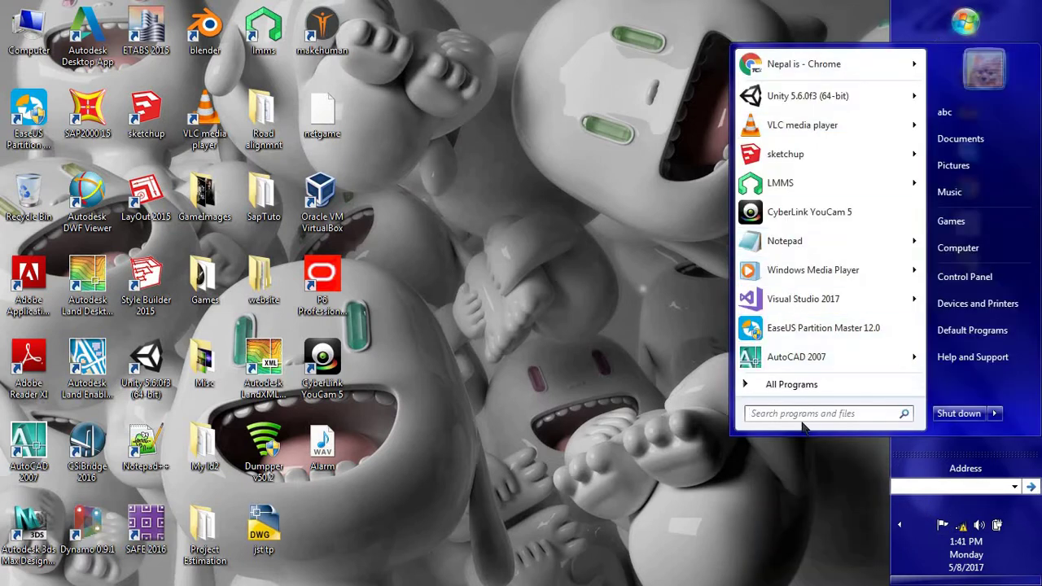
pyautogui.write('speech')
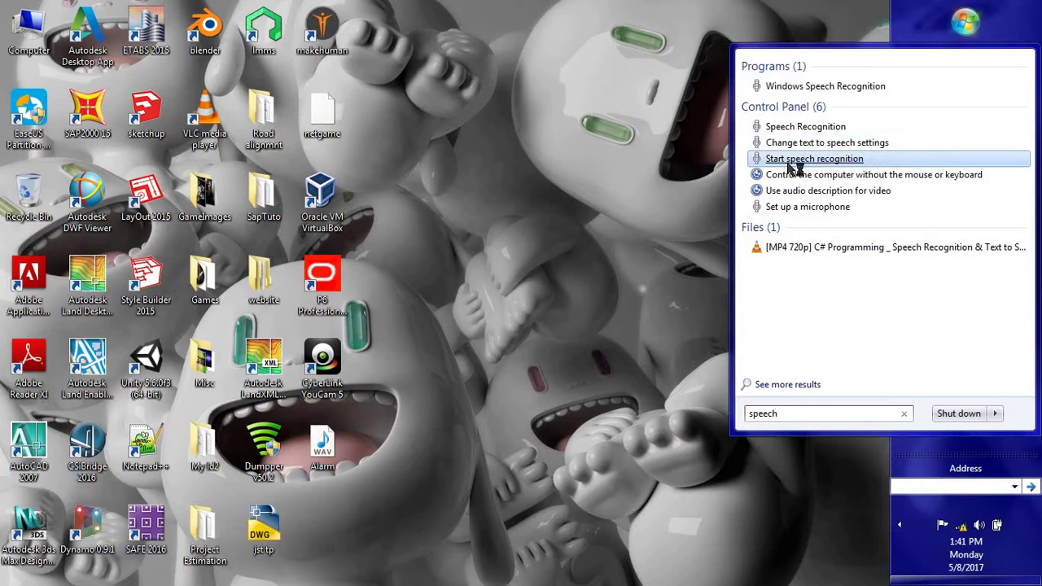
pyautogui.click(788, 161)
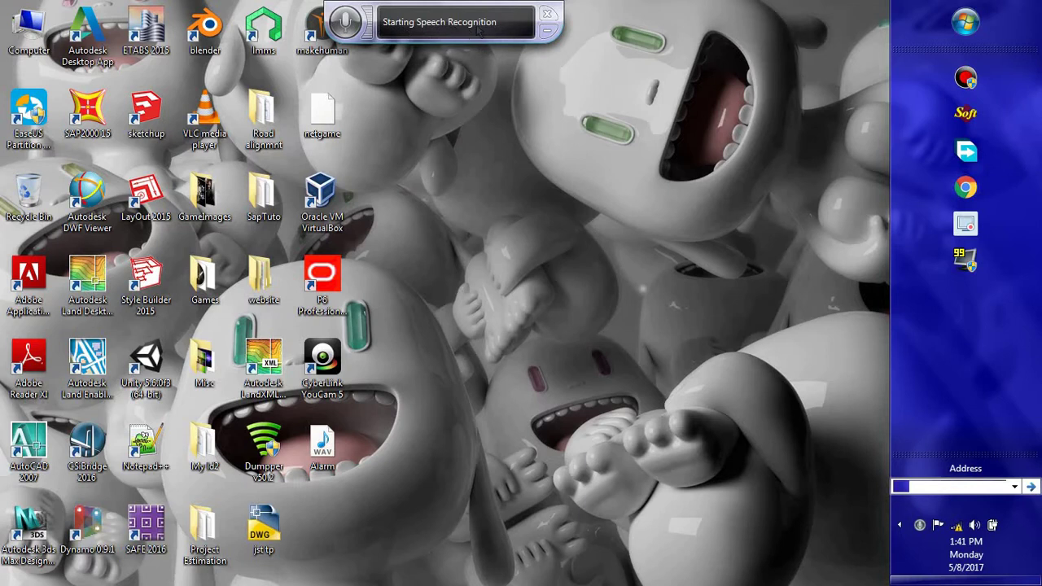
pyautogui.click(347, 27)
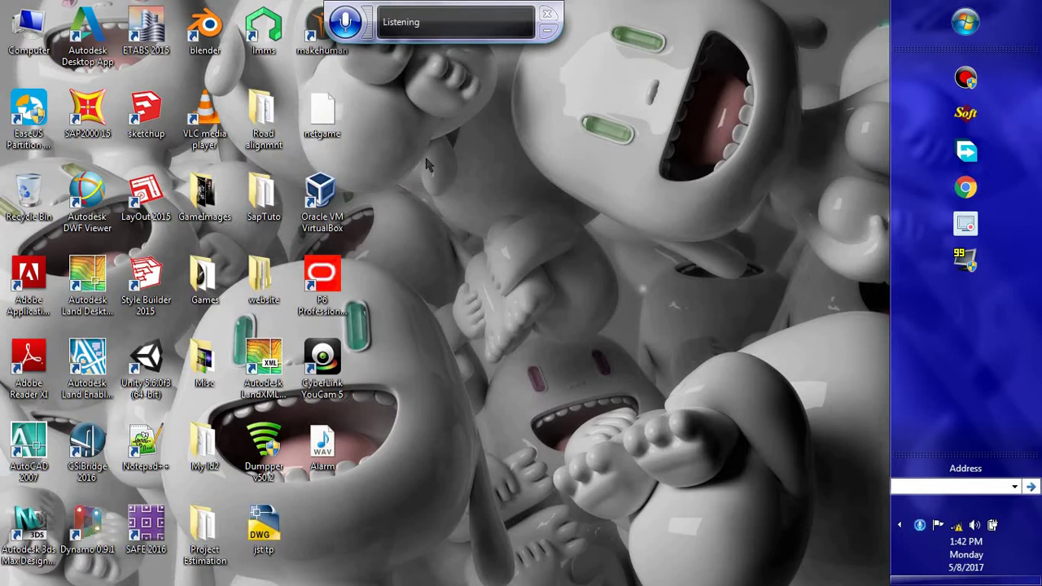
# Open Computer, go to Local Disk (C:), and close the folder window.
pyautogui.click(31, 34)
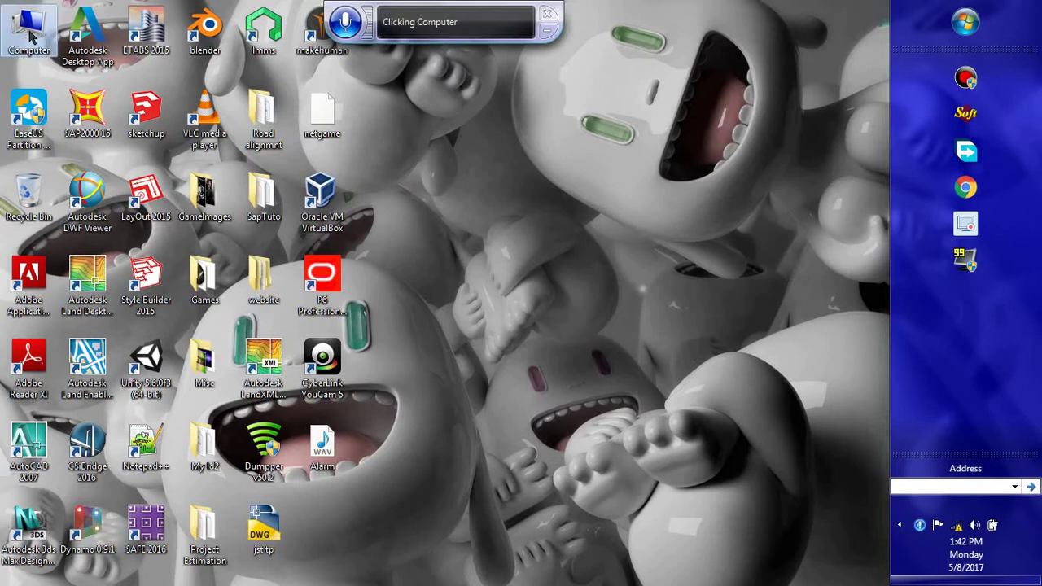
pyautogui.doubleClick(30, 34)
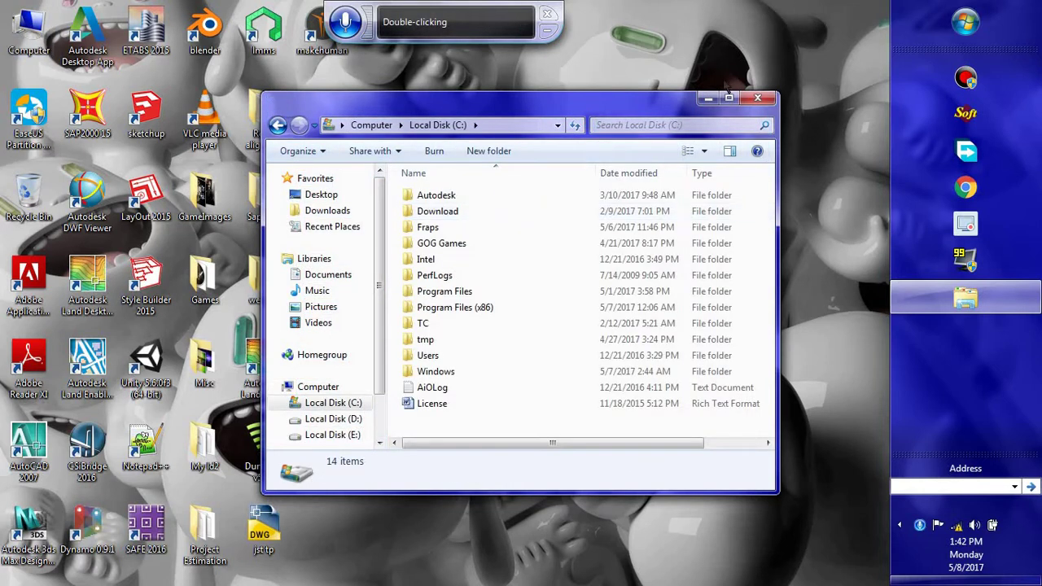
pyautogui.click(759, 99)
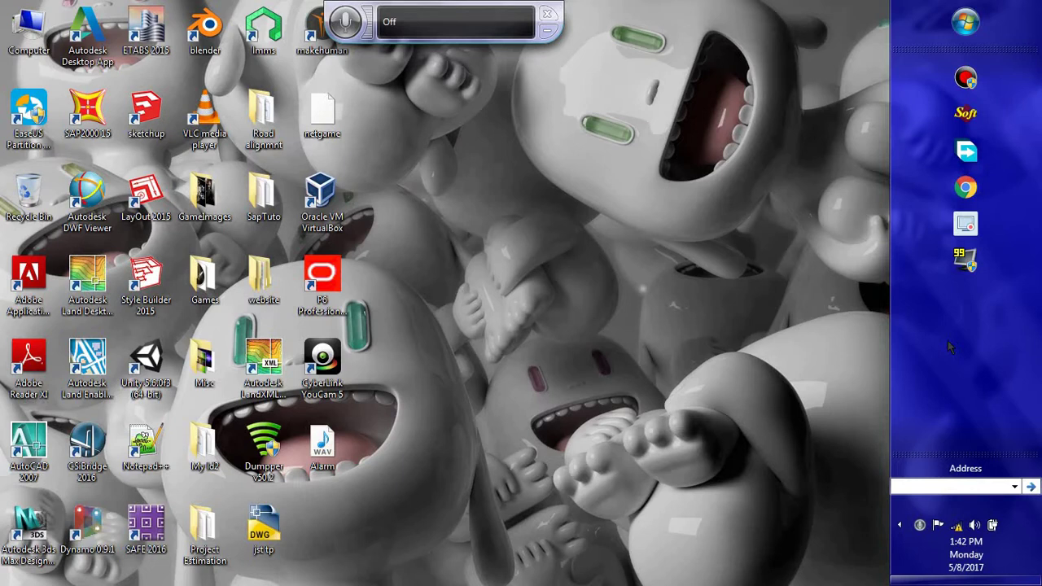
# Move the taskbar to another edge of the desktop and return it to the right edge.
pyautogui.moveTo(947, 340); pyautogui.dragTo(402, 497)
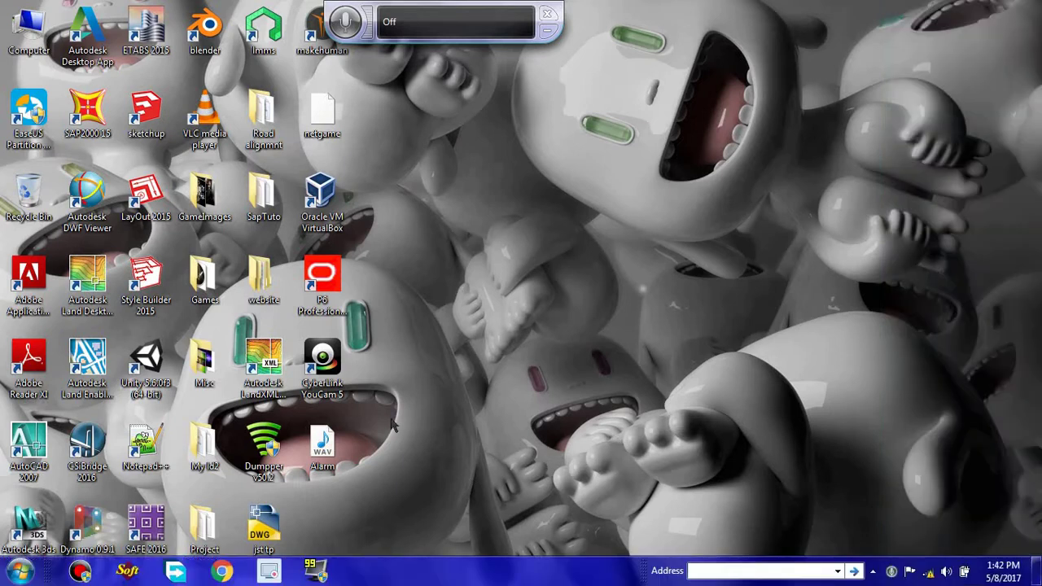
pyautogui.moveTo(391, 424); pyautogui.dragTo(831, 203)
pyautogui.moveTo(958, 438); pyautogui.dragTo(580, 574)
pyautogui.moveTo(821, 486); pyautogui.dragTo(950, 403)
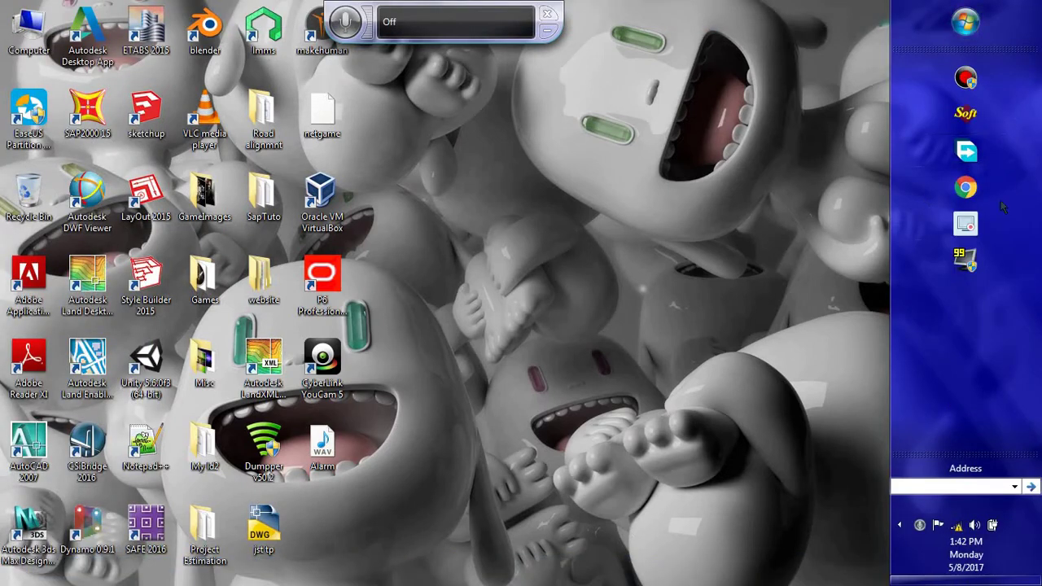
# Open Control Panel.
pyautogui.click(967, 19)
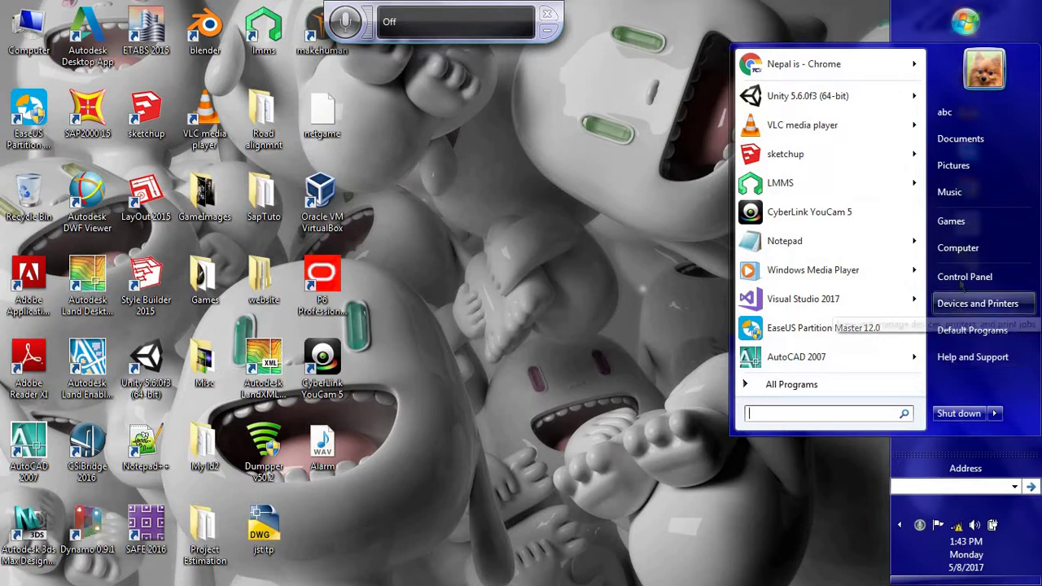
pyautogui.click(819, 183)
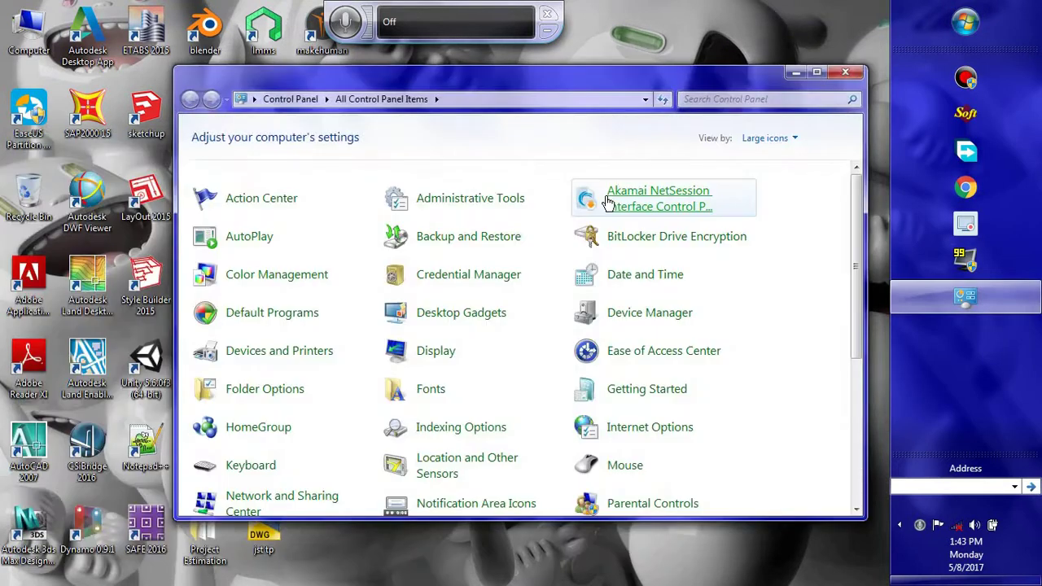
# Look through the list of all programs, search the Start menu for "control", and dismiss the results.
pyautogui.click(967, 21)
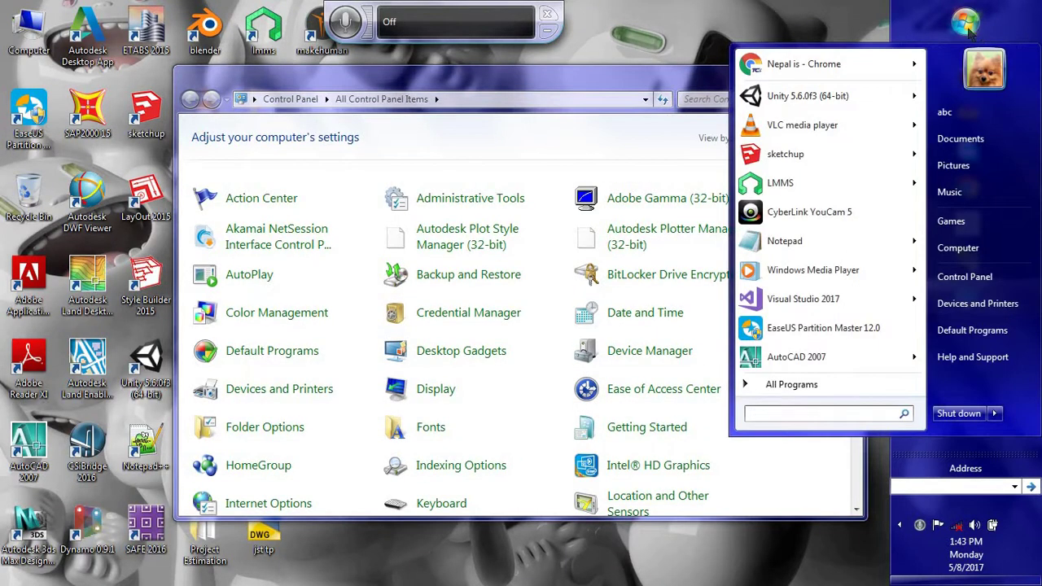
pyautogui.click(816, 385)
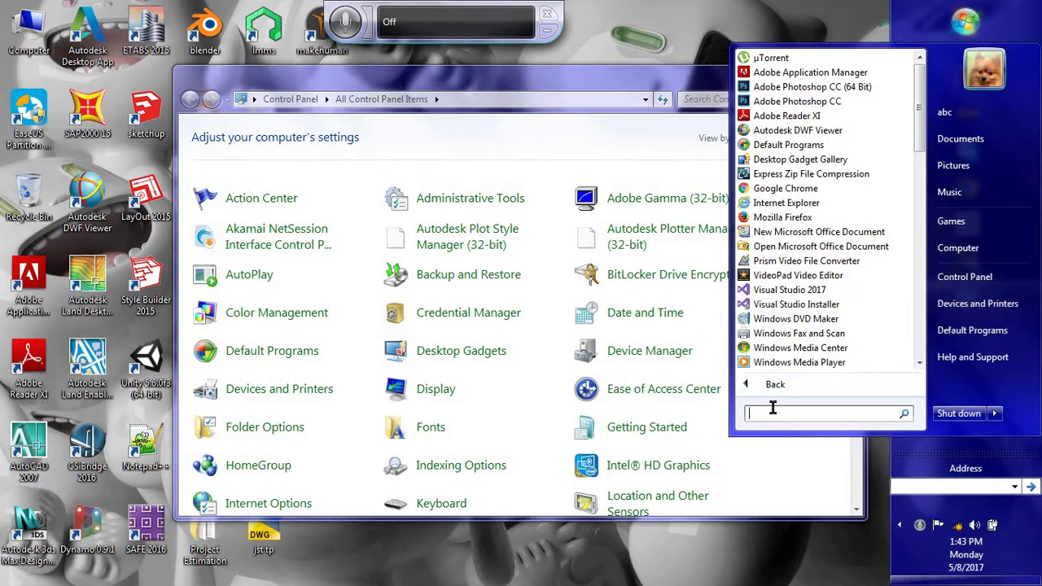
pyautogui.write('contr')
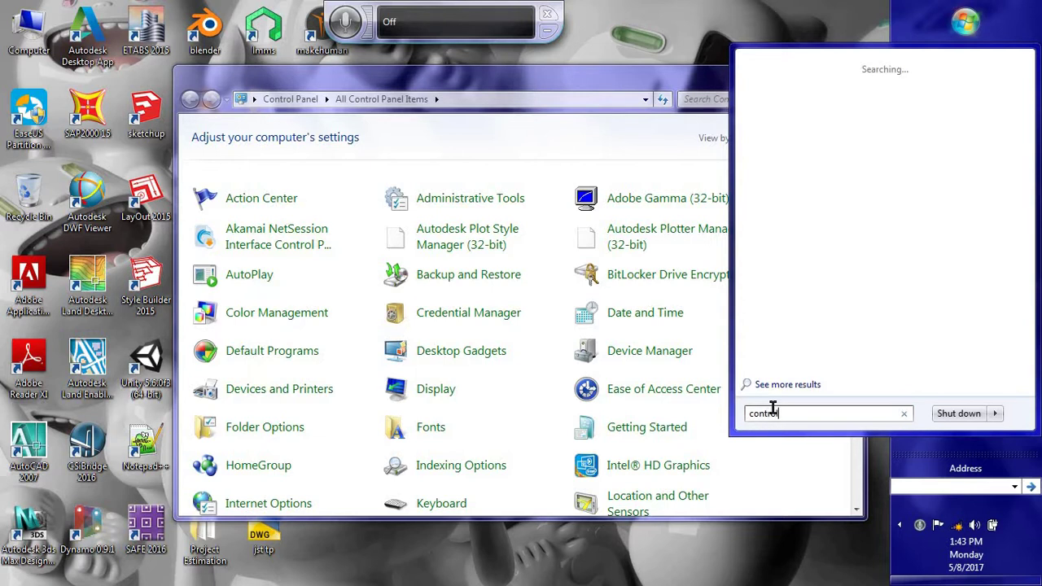
pyautogui.write('ol')
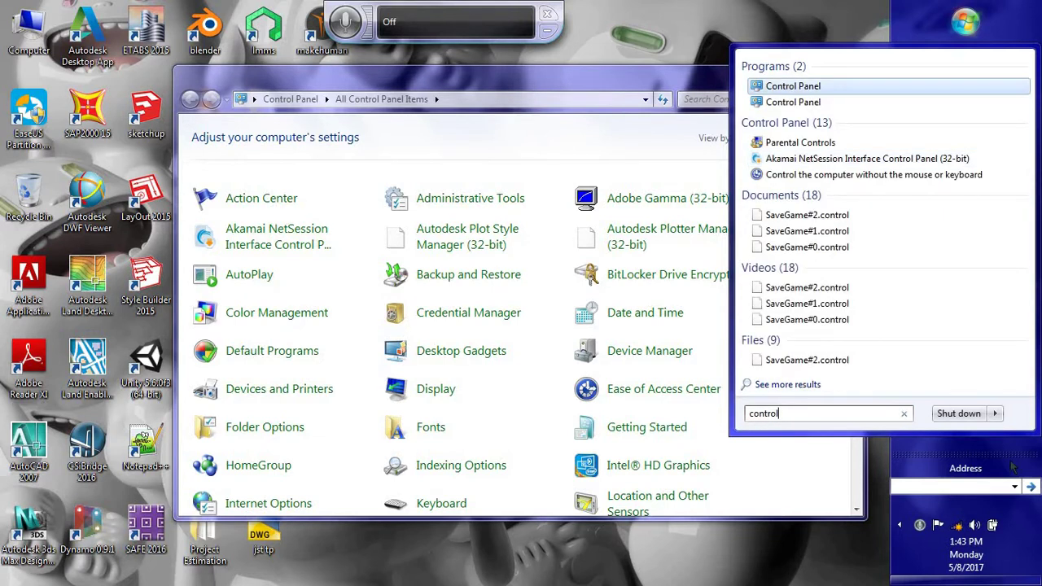
pyautogui.click(609, 112)
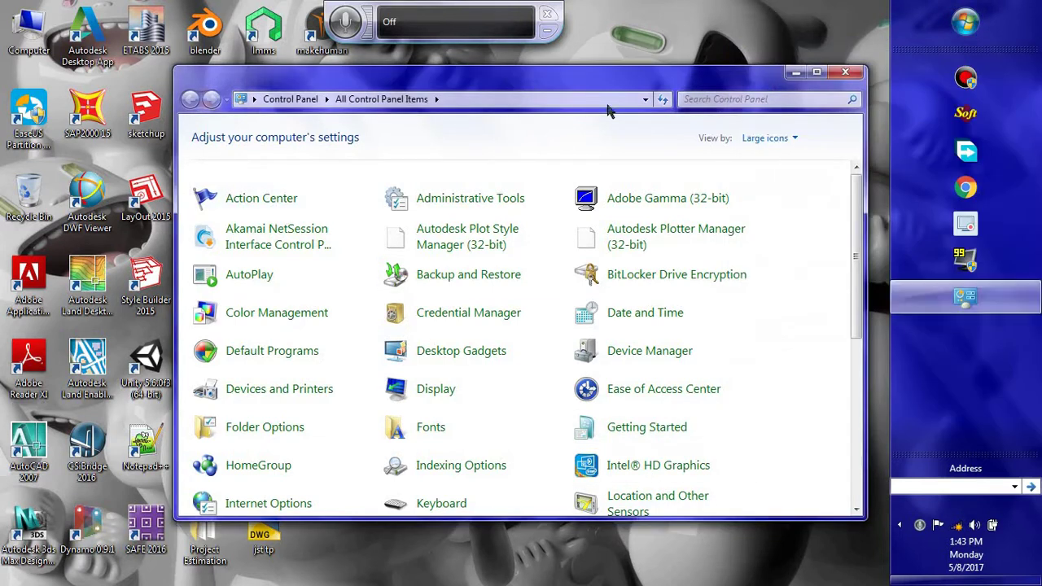
# Maximize the Control Panel window and open the Ease of Access Center.
pyautogui.click(816, 72)
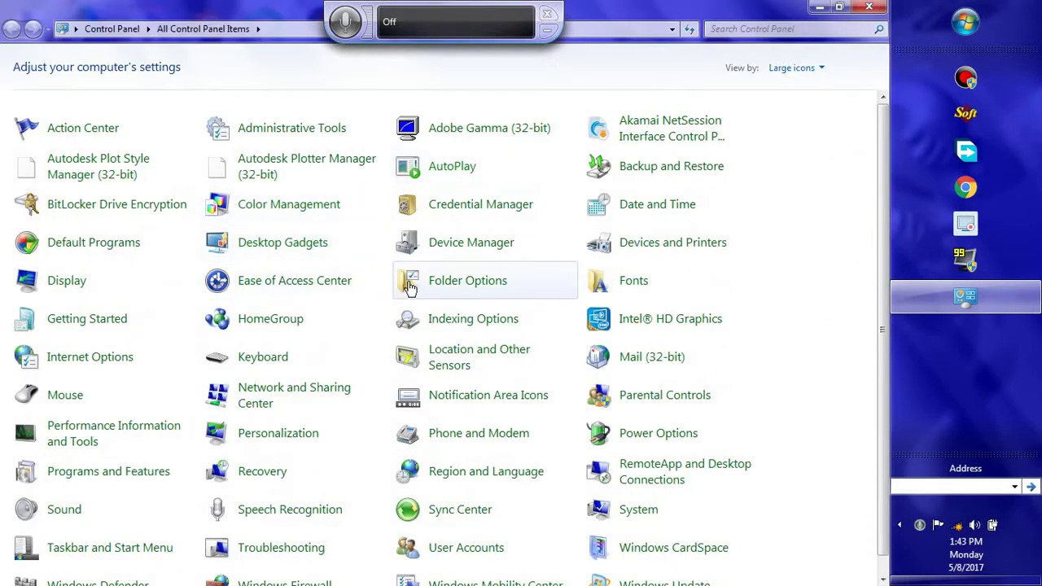
pyautogui.click(274, 290)
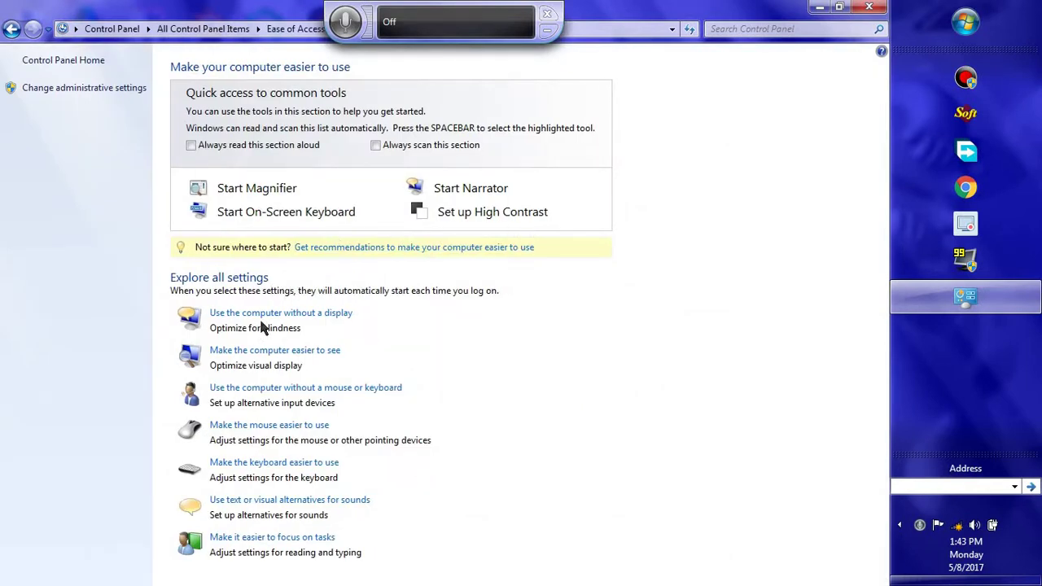
# Examine the settings for using the computer without a display, including Audio Devices and Sound Themes, and return to the Ease of Access Center.
pyautogui.click(272, 315)
pyautogui.click(301, 318)
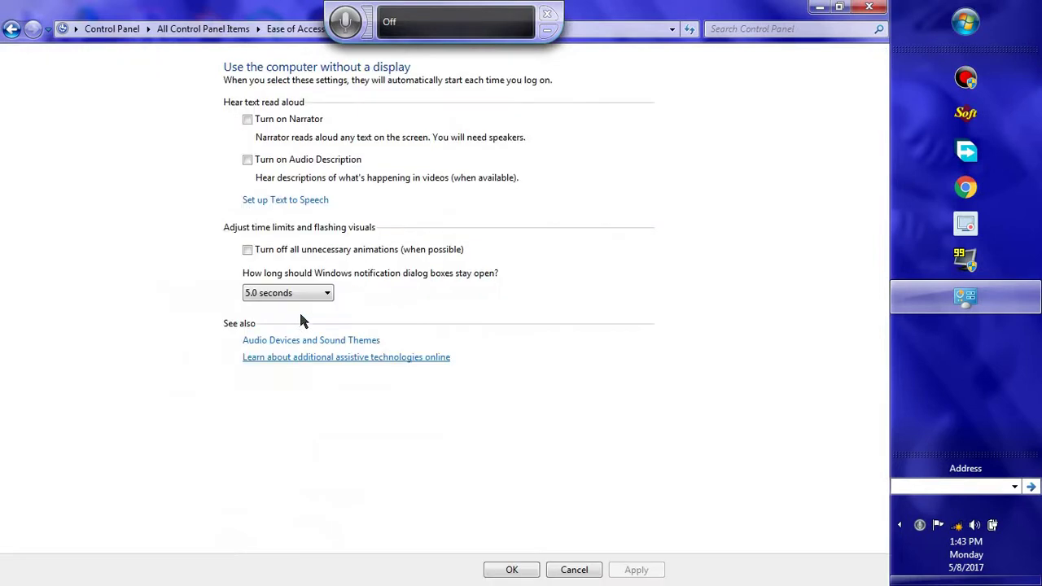
pyautogui.click(355, 342)
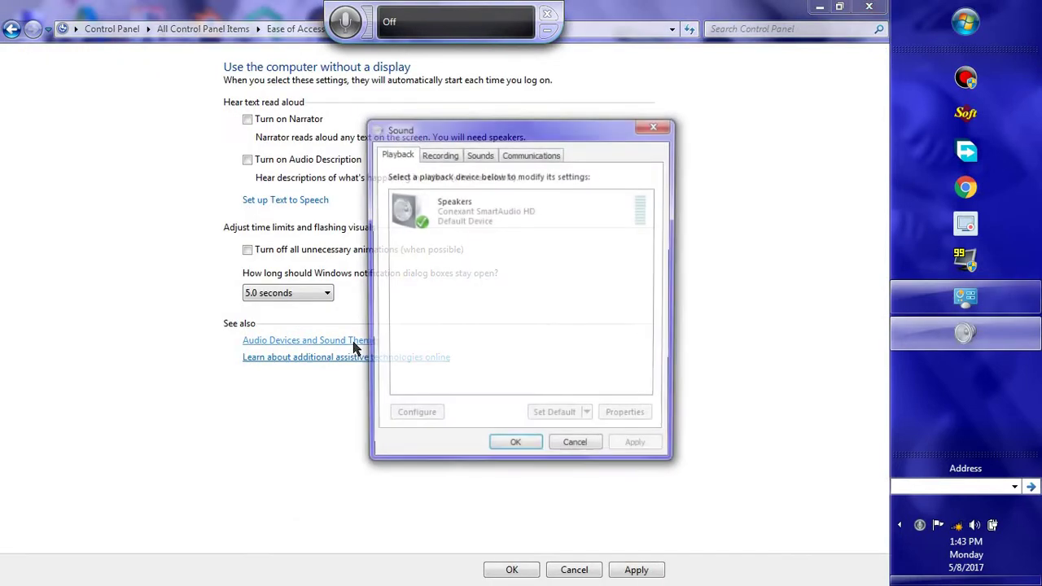
pyautogui.click(574, 448)
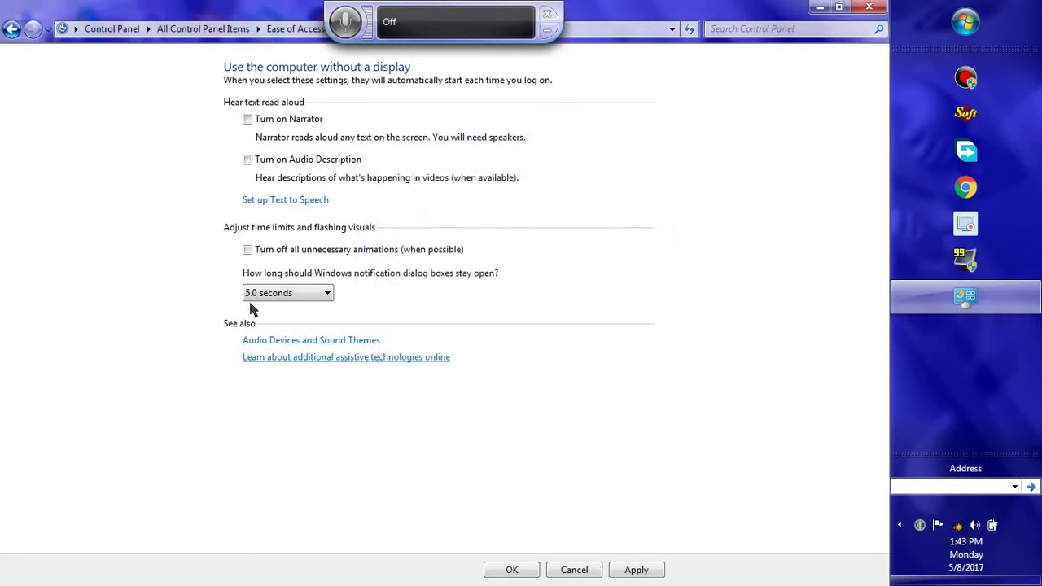
pyautogui.click(12, 29)
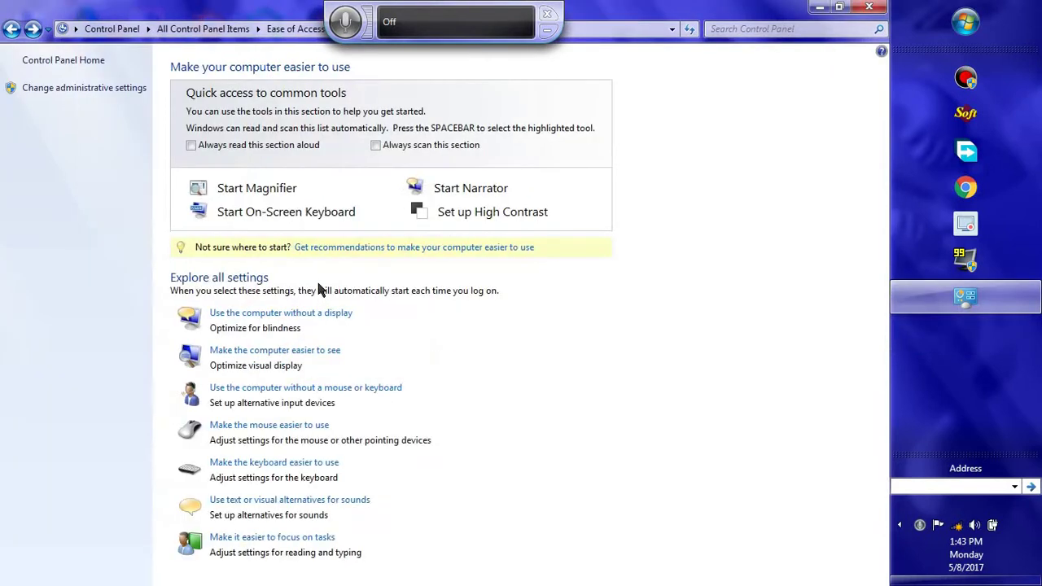
# Examine the settings for making the computer easier to see, including the personalization of appearance and sound effects.
pyautogui.click(308, 352)
pyautogui.scroll(-3, 352, 419)
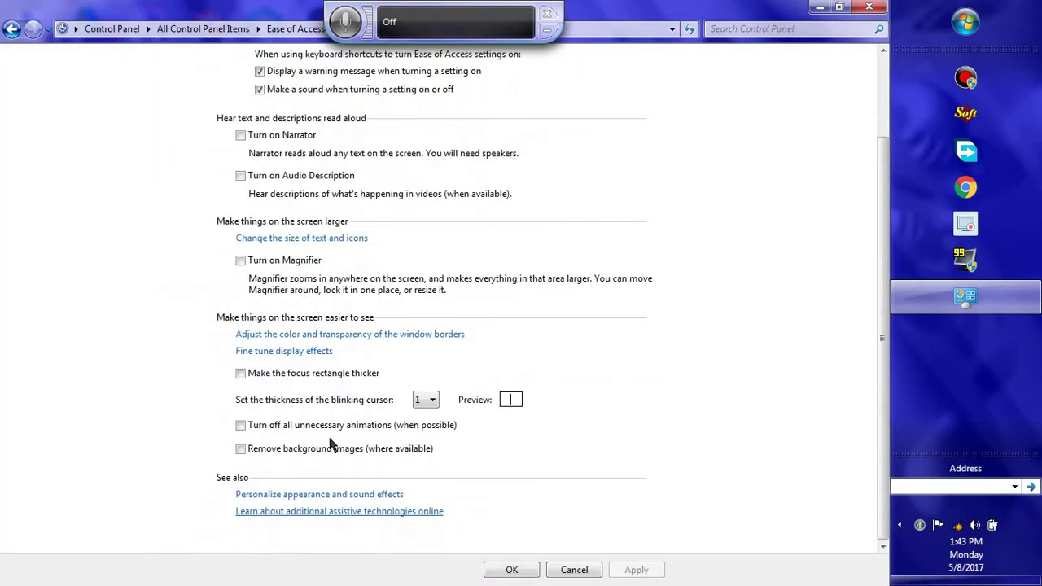
pyautogui.click(11, 28)
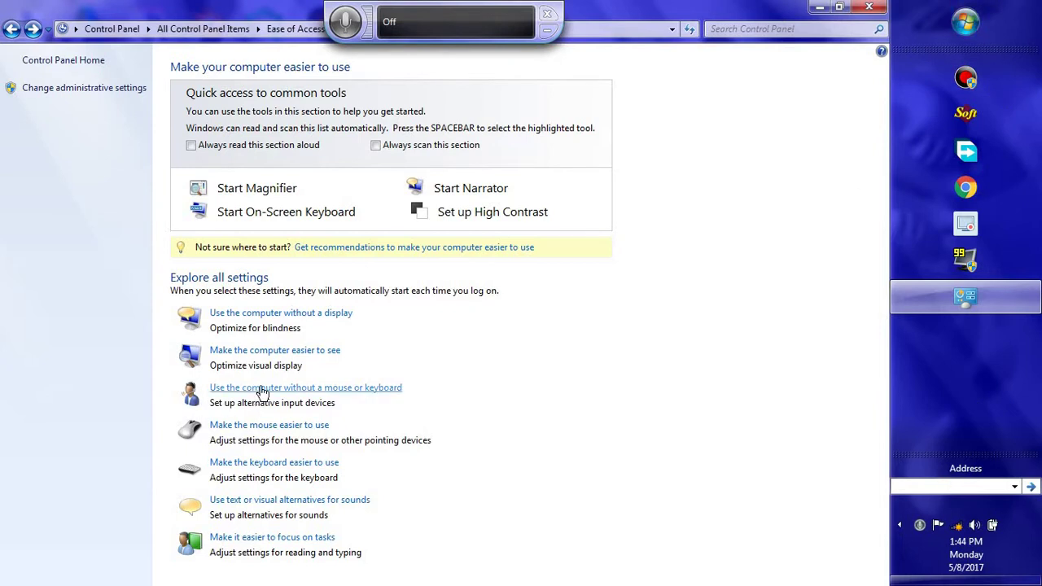
pyautogui.click(276, 356)
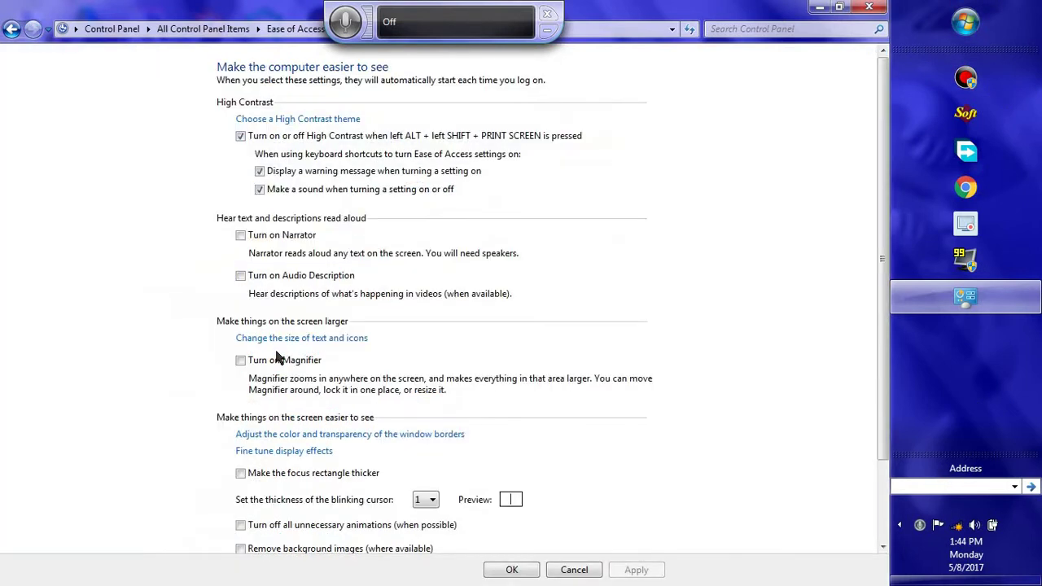
pyautogui.scroll(-3, 390, 554)
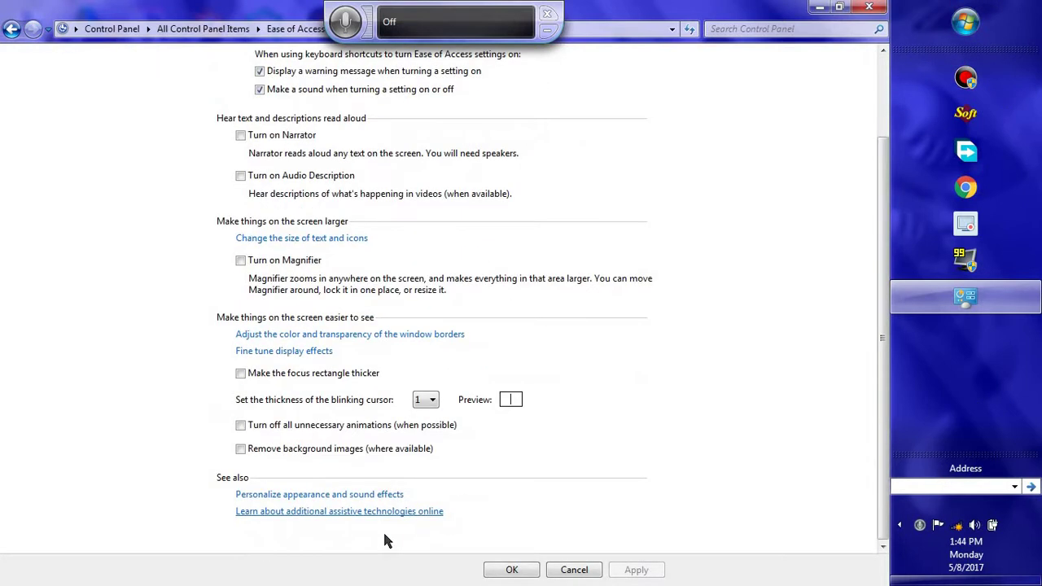
pyautogui.click(298, 495)
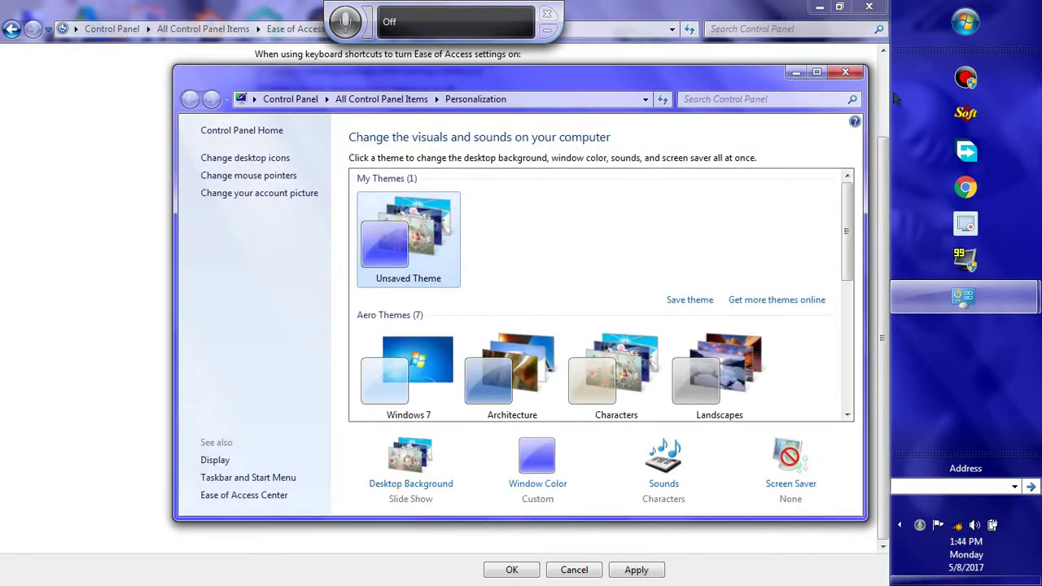
pyautogui.click(845, 72)
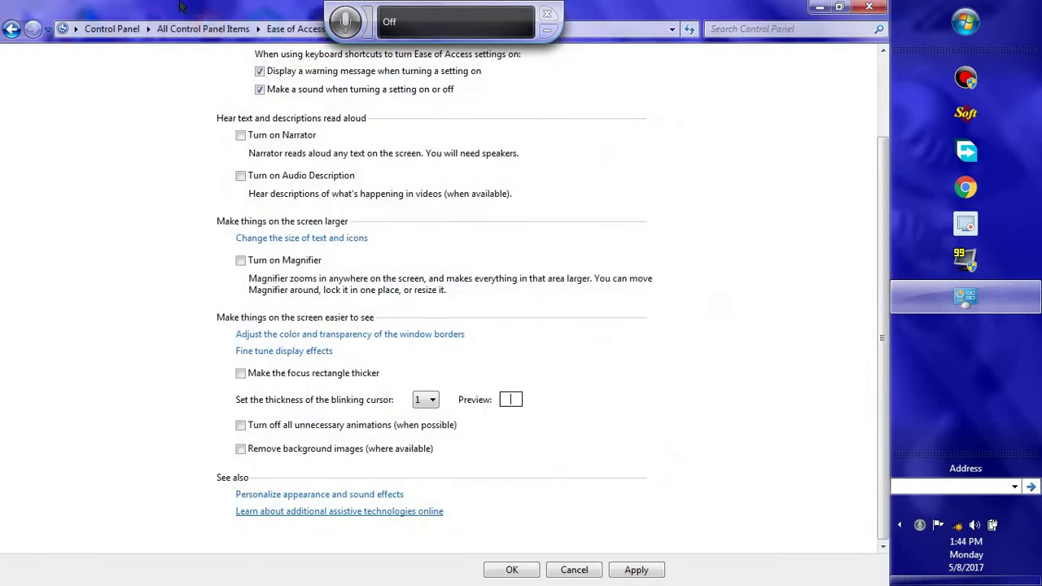
pyautogui.click(14, 36)
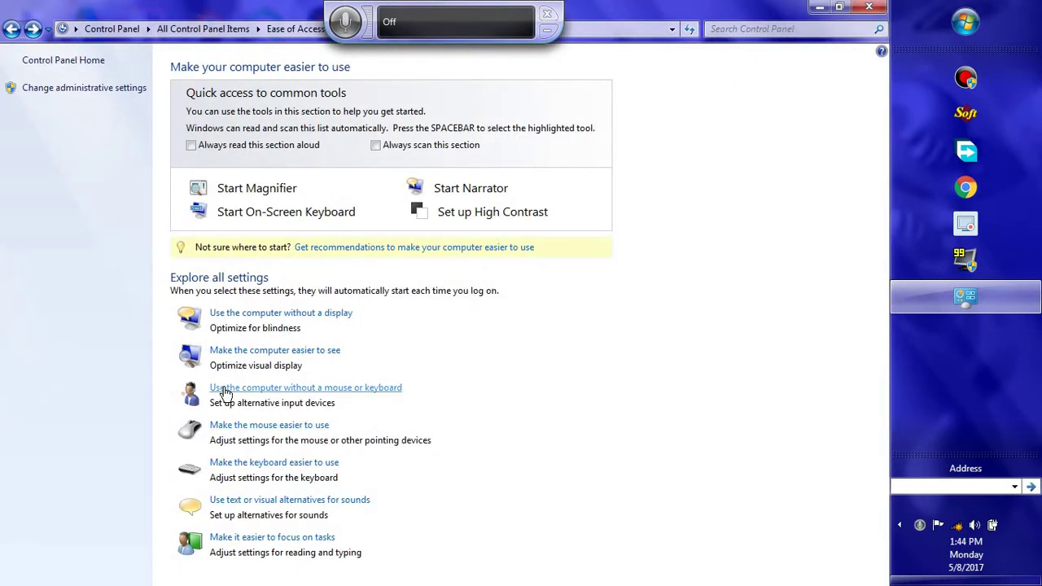
# Examine the settings for using the computer without a mouse or keyboard and return to the Ease of Access Center.
pyautogui.click(224, 389)
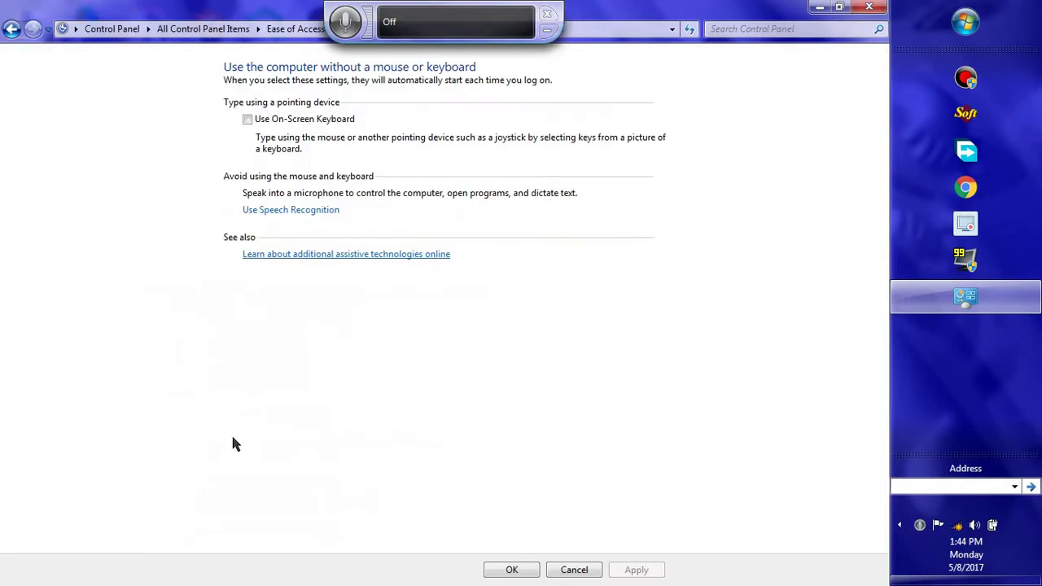
pyautogui.click(10, 30)
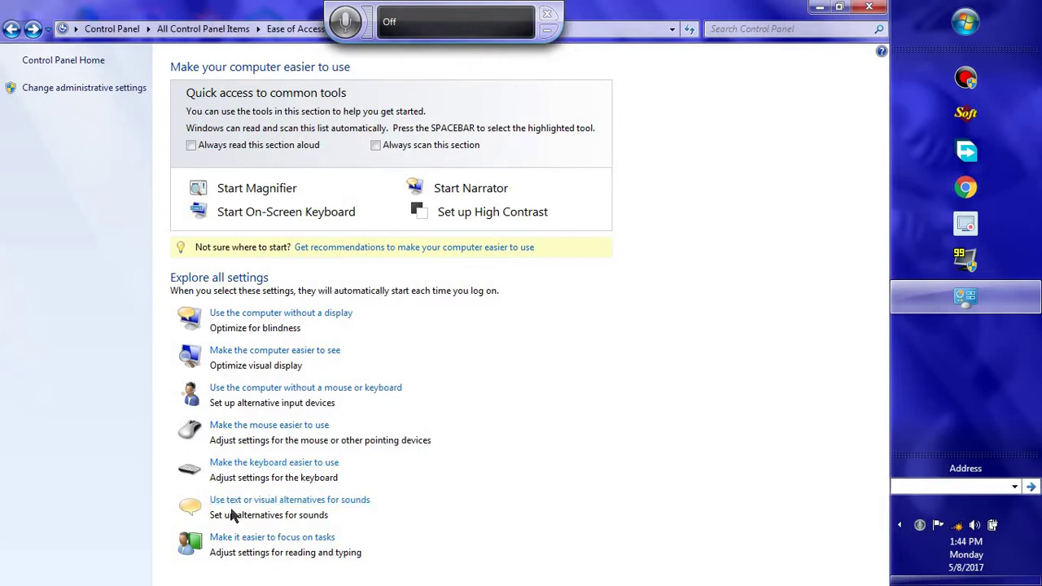
# Open Speech Recognition from the focus-on-tasks settings and examine the microphone types offered by the microphone setup wizard.
pyautogui.scroll(-5, 236, 464)
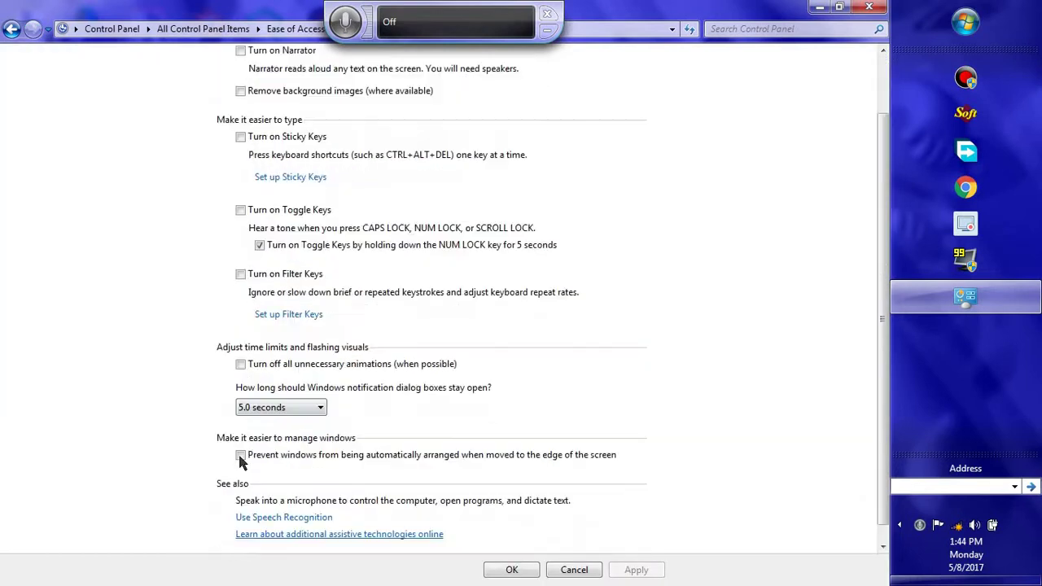
pyautogui.click(267, 502)
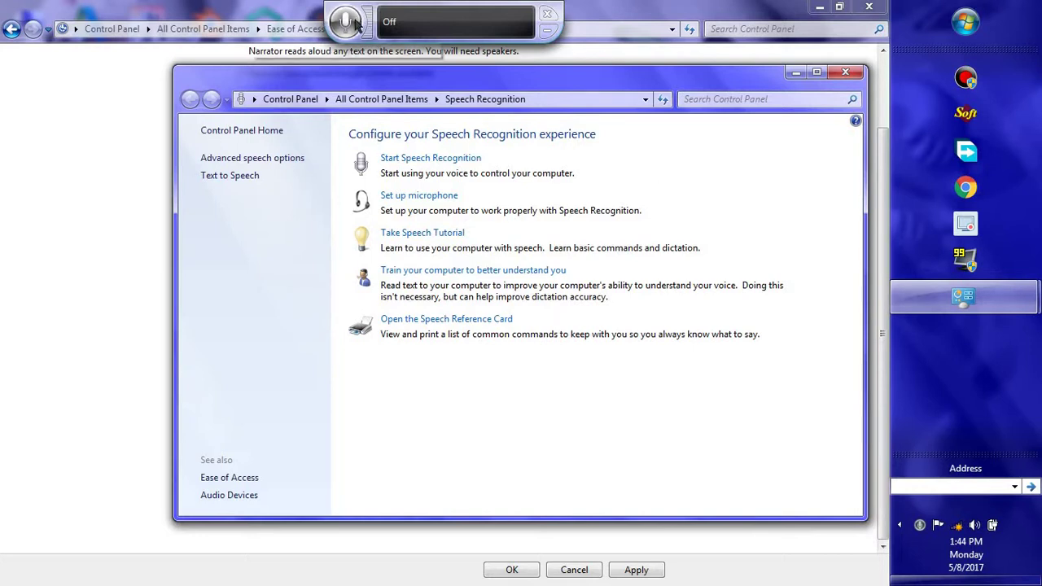
pyautogui.click(401, 204)
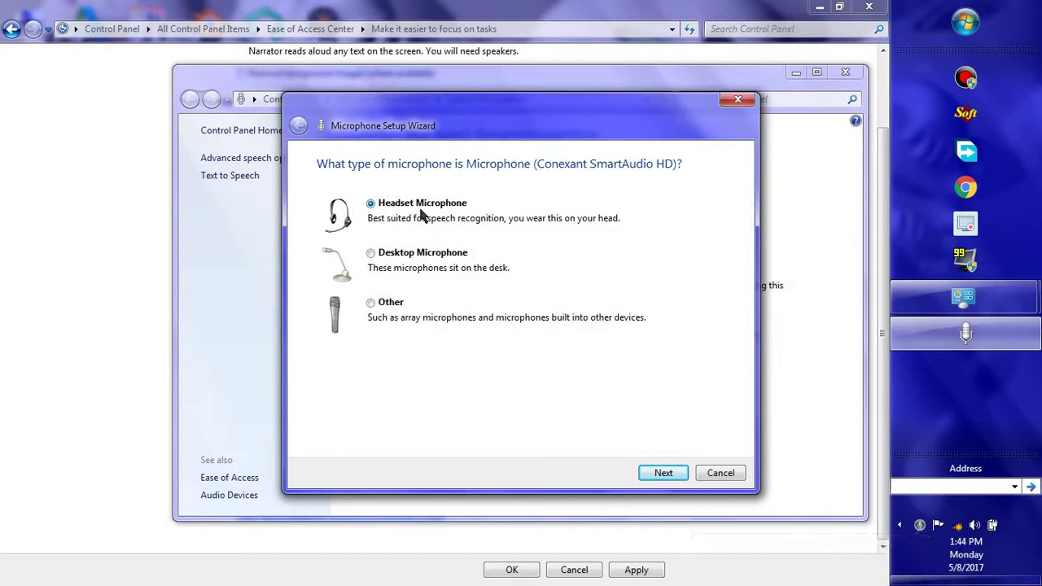
pyautogui.click(423, 254)
pyautogui.press('Down')
pyautogui.press('Escape')
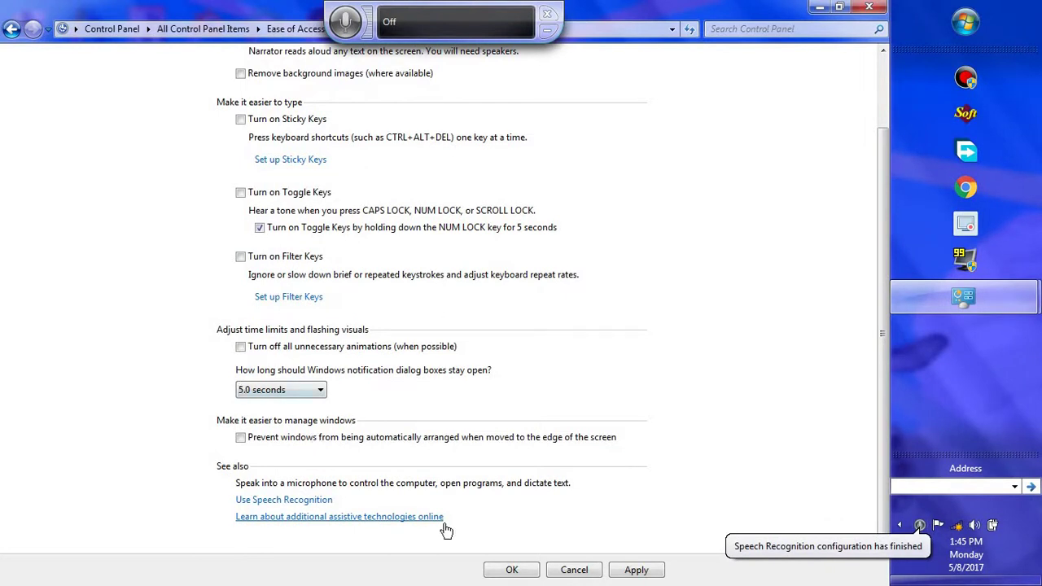
# Try to run the microphone setup wizard again with Headset Microphone selected, bringing its window back to the front.
pyautogui.click(301, 500)
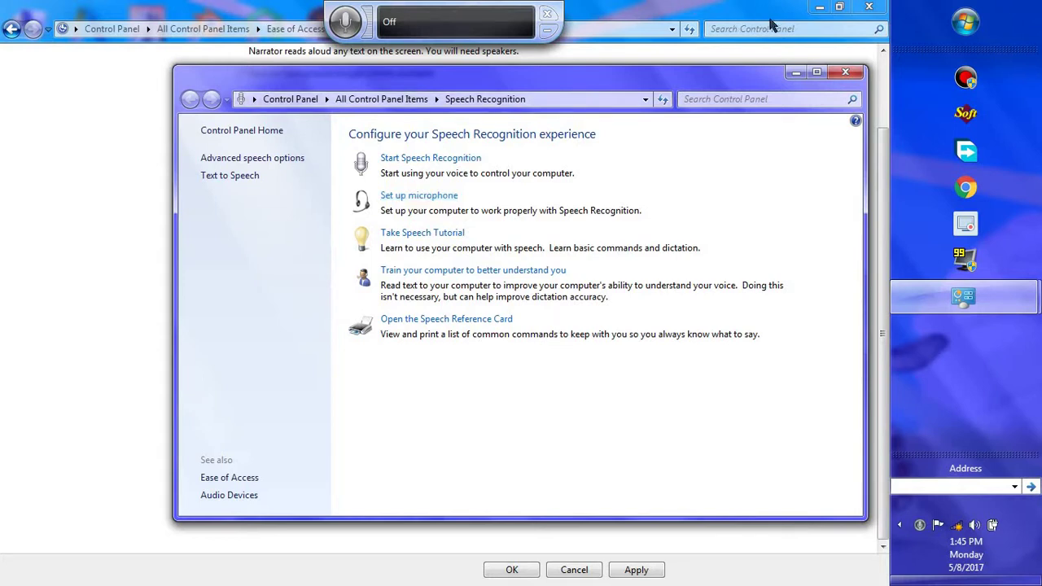
pyautogui.moveTo(765, 18); pyautogui.dragTo(646, 151)
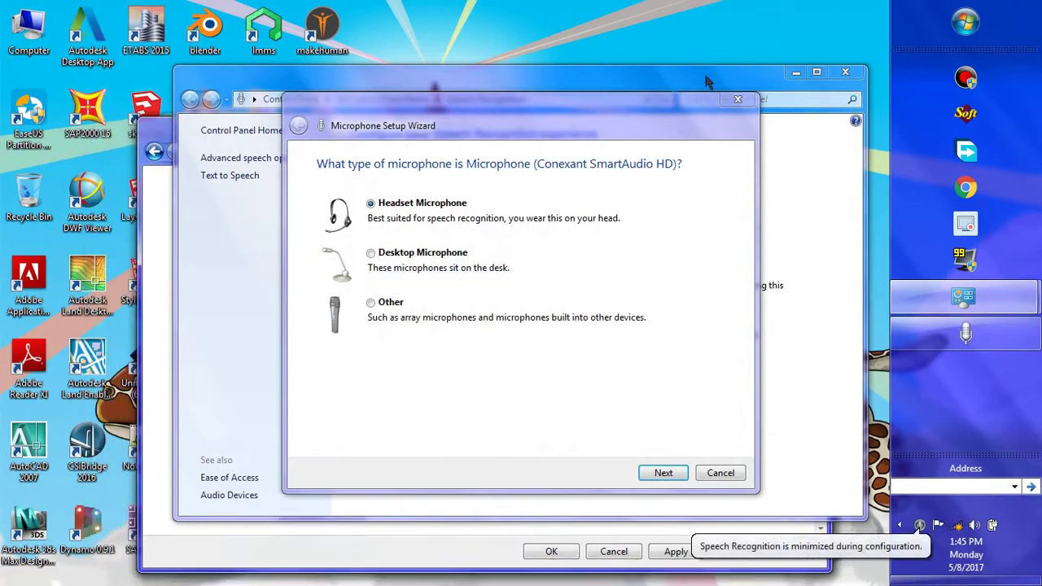
pyautogui.doubleClick(647, 155)
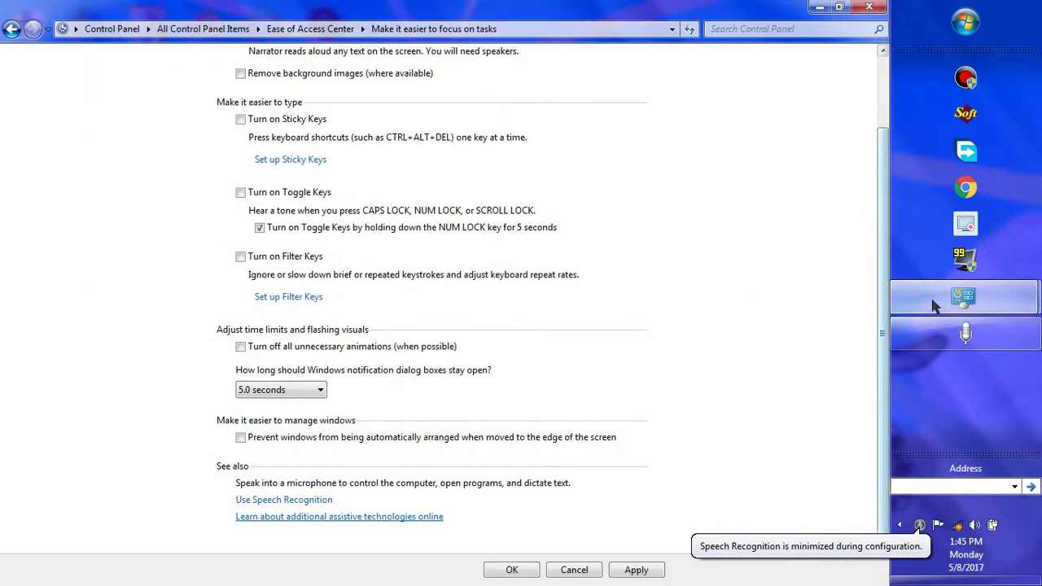
pyautogui.click(963, 297)
pyautogui.click(914, 334)
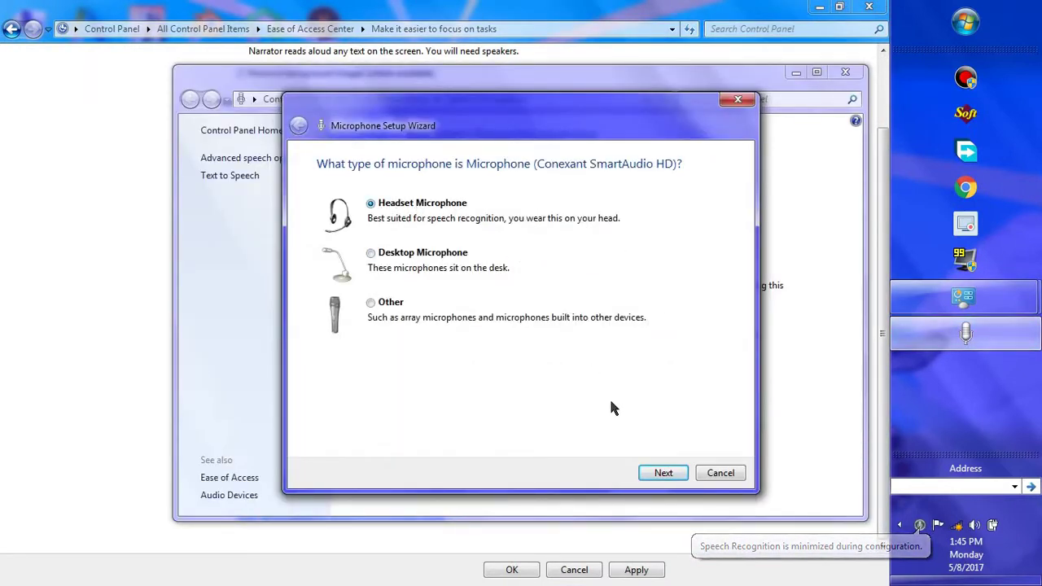
pyautogui.click(661, 473)
pyautogui.click(661, 473)
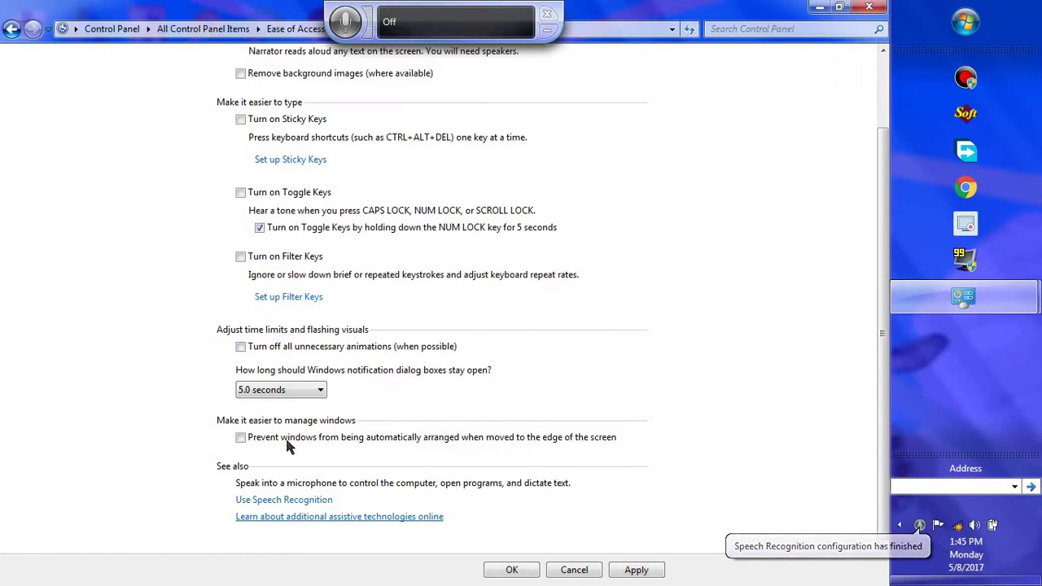
# Close the speech recognition bar and go through microphone setup for the Headset Microphone, retrying the microphone test.
pyautogui.click(302, 499)
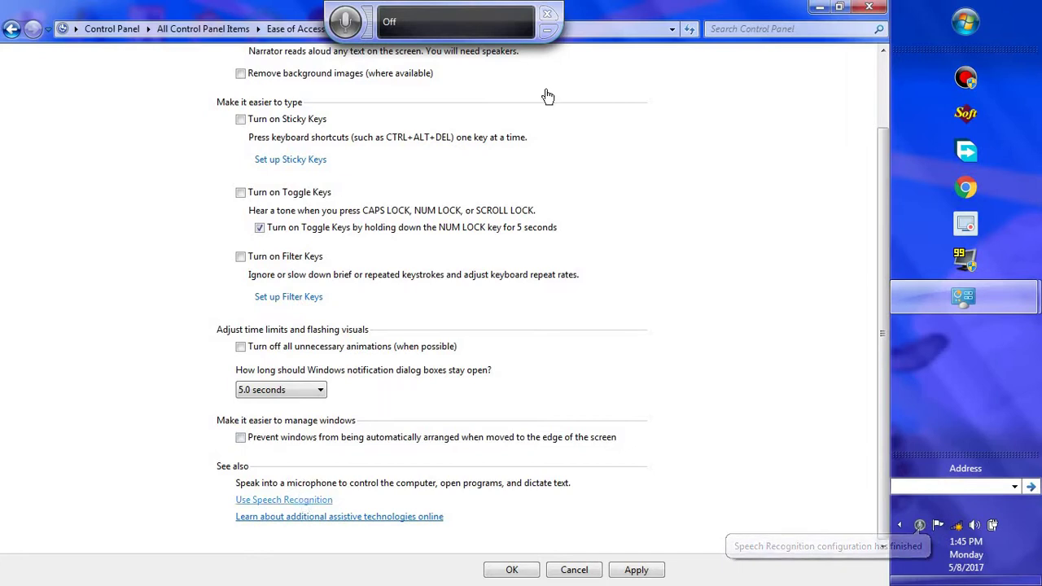
pyautogui.click(547, 13)
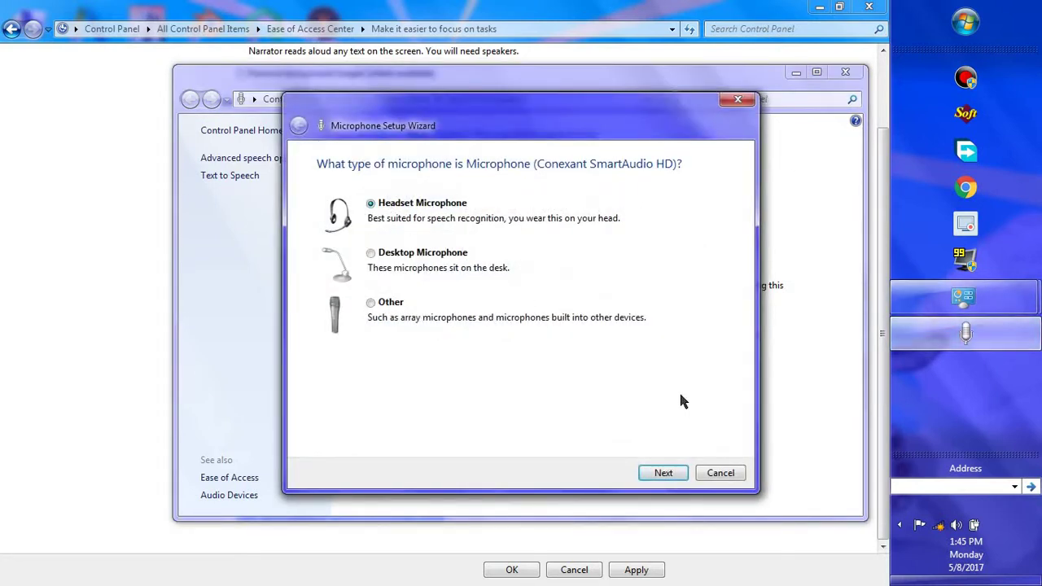
pyautogui.click(647, 475)
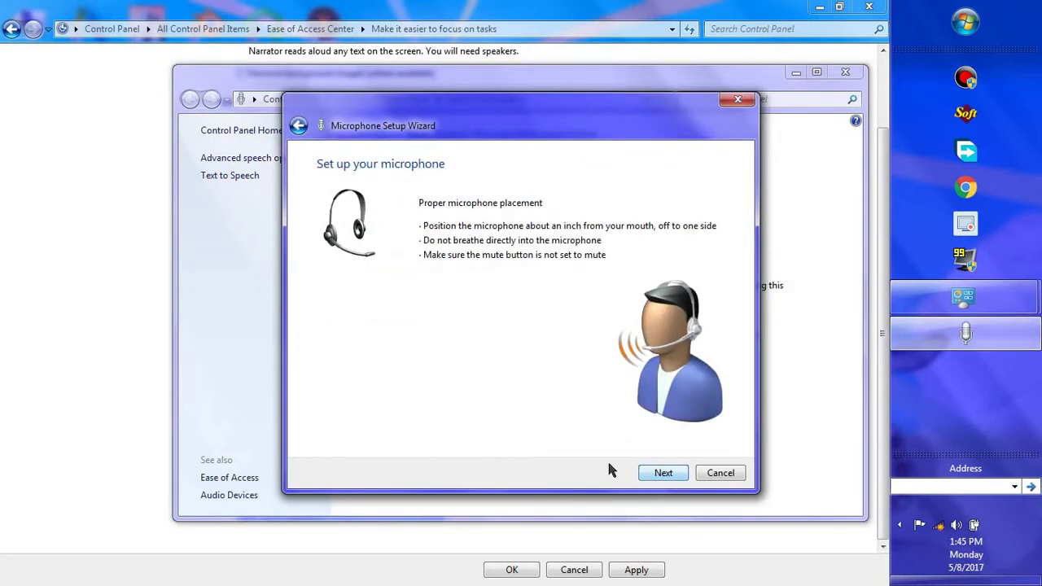
pyautogui.click(656, 474)
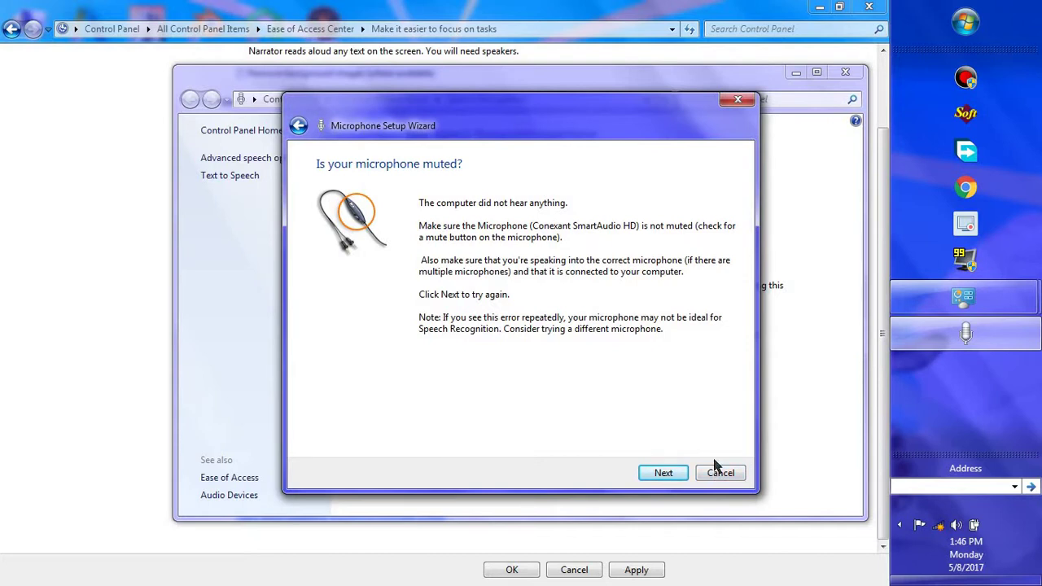
pyautogui.click(651, 475)
pyautogui.click(660, 469)
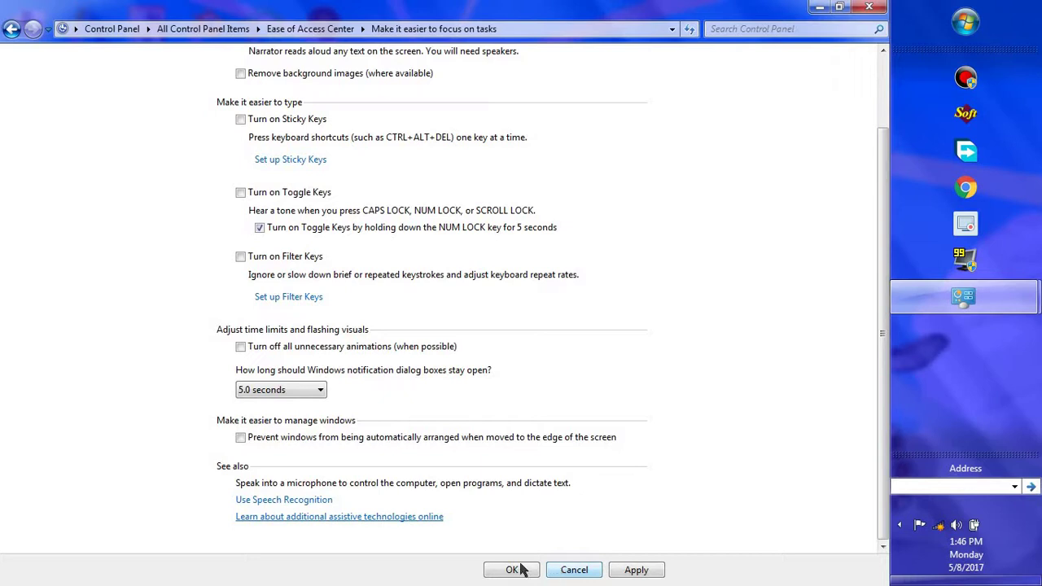
# Start Speech Recognition from its settings page and switch its listening mode on.
pyautogui.click(300, 501)
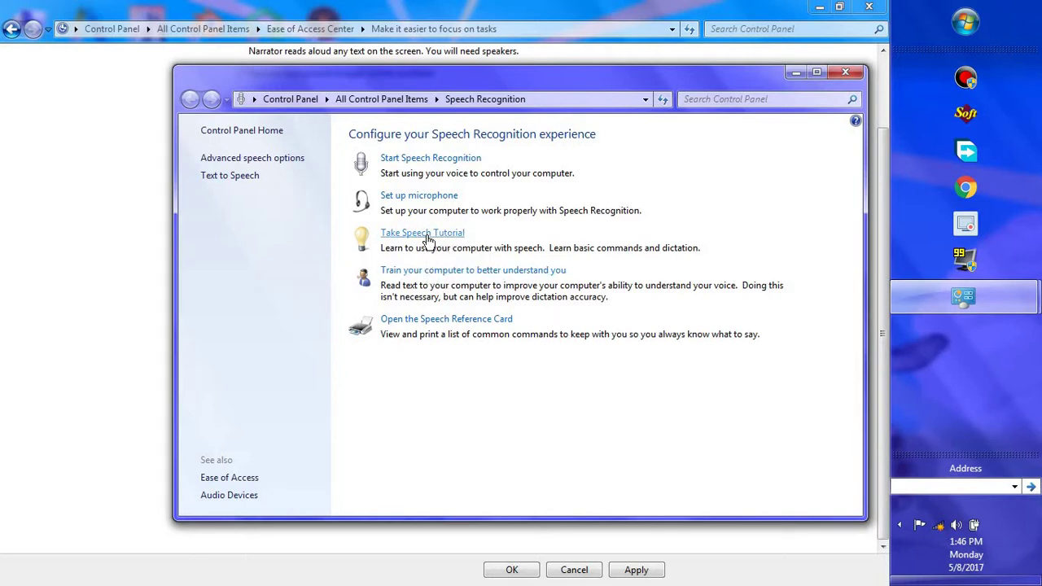
pyautogui.click(456, 161)
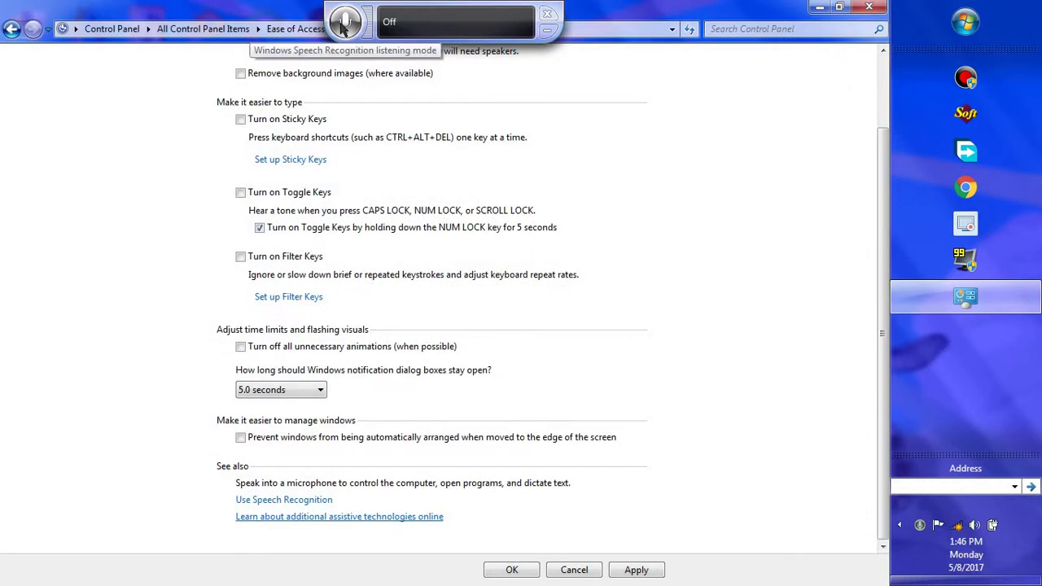
pyautogui.click(343, 25)
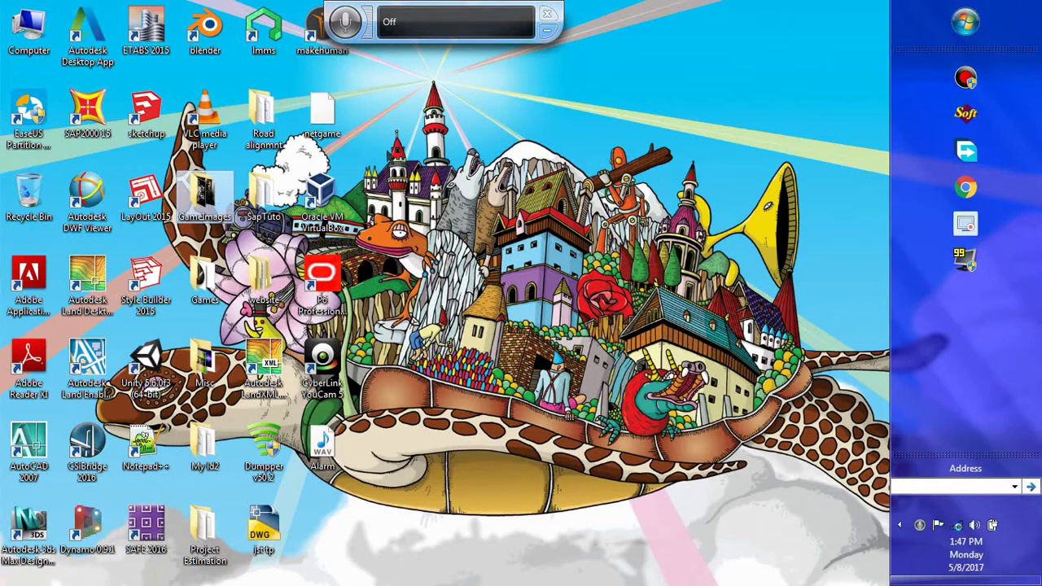
# Turn on listening to open the GameImages desktop folder by voice command, and close the folder window.
pyautogui.press('Up')
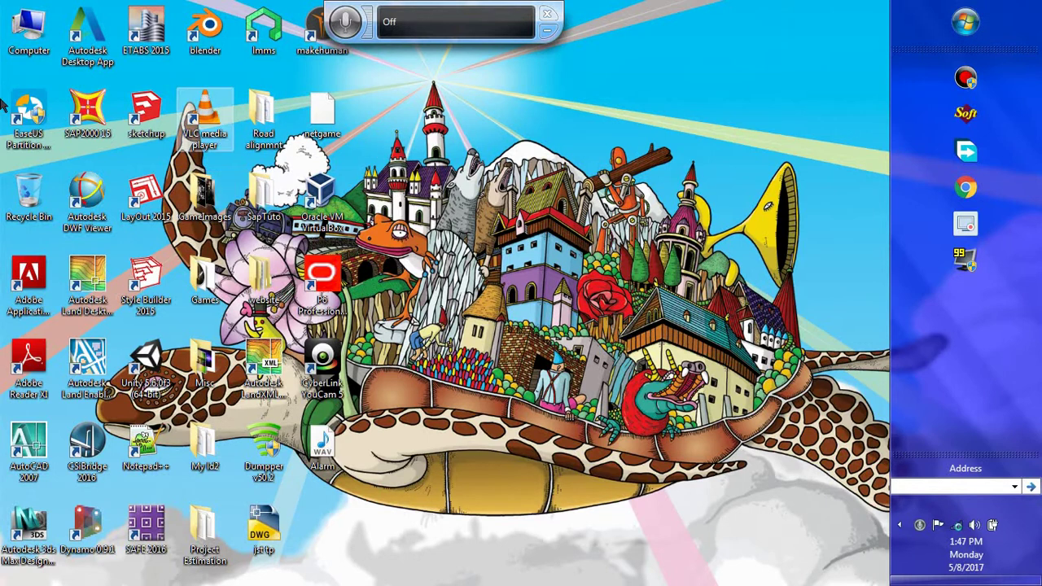
pyautogui.doubleClick(205, 198)
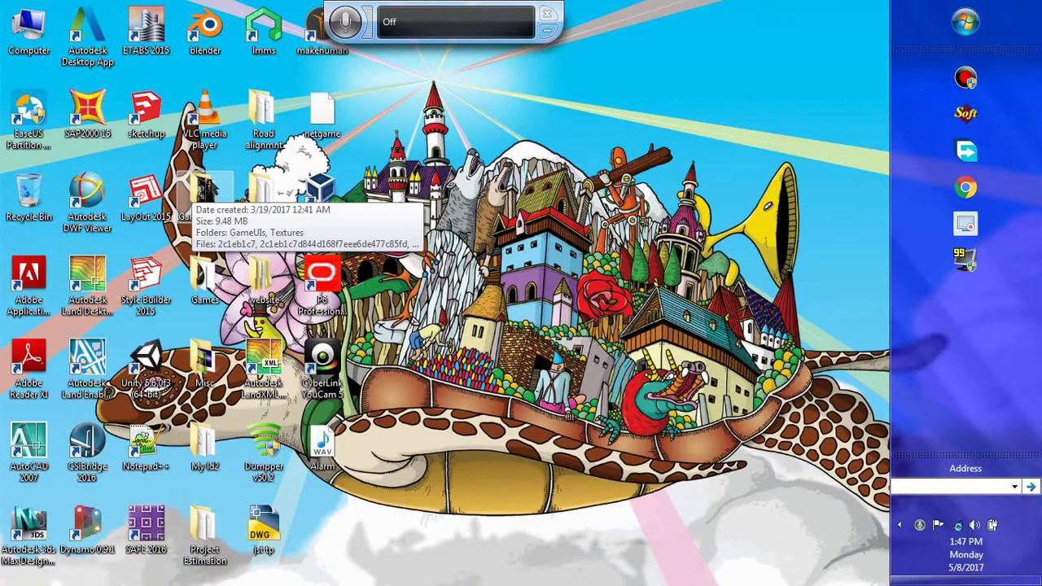
pyautogui.click(358, 33)
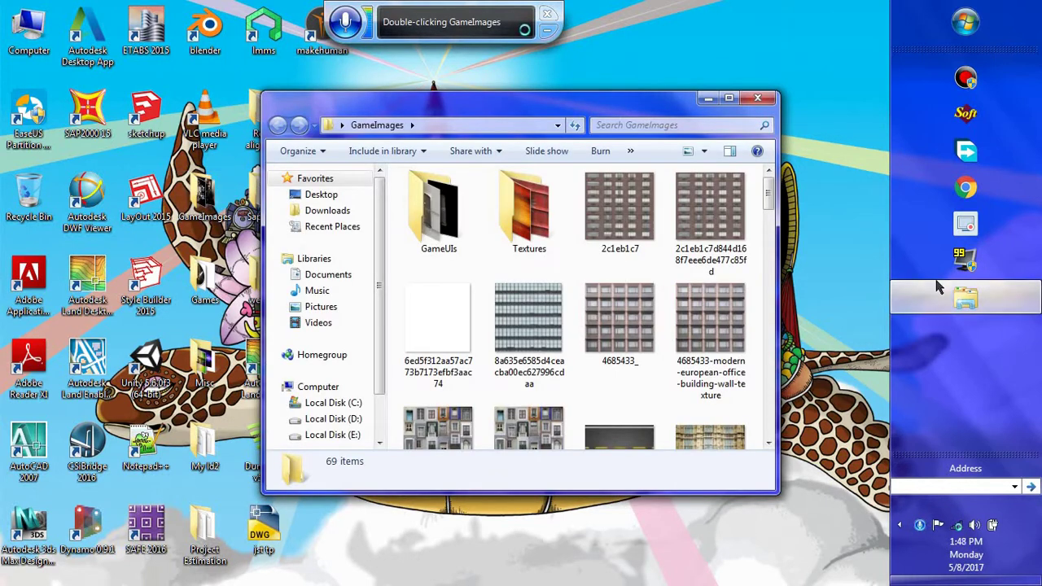
pyautogui.click(757, 98)
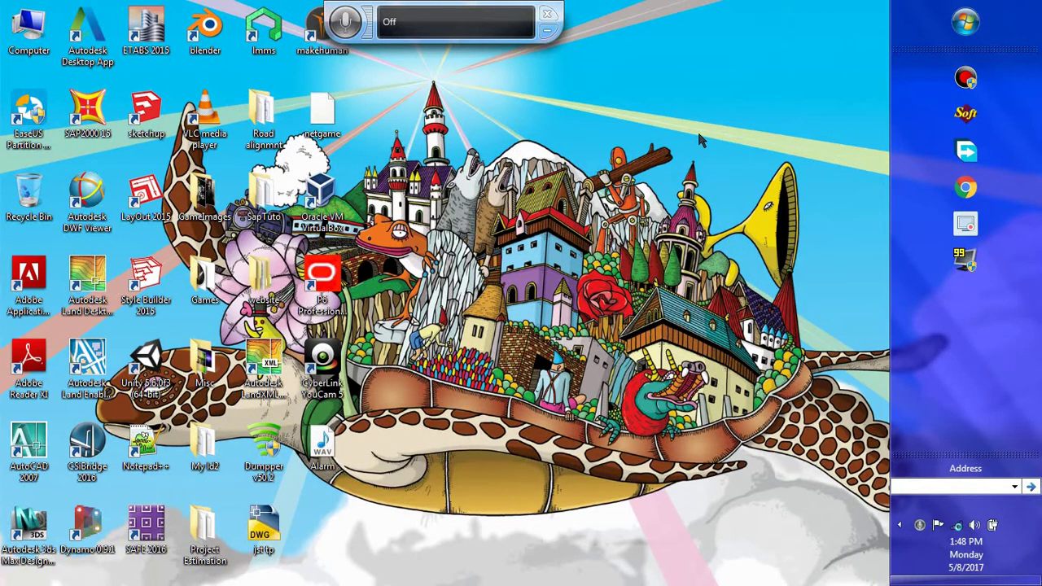
# Exit speech recognition and open the Ease of Access Center in a maximized Control Panel window.
pyautogui.click(547, 13)
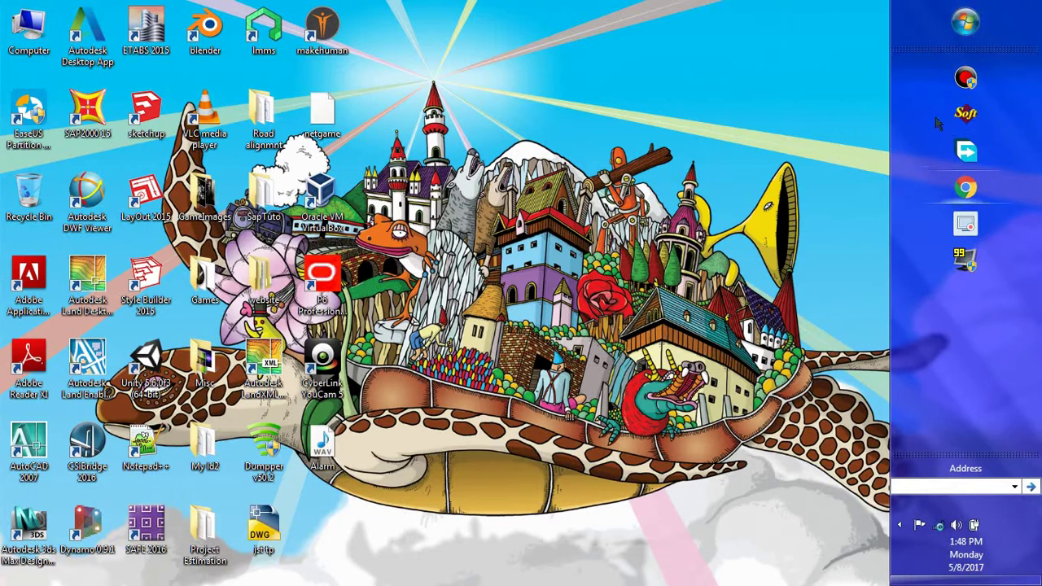
pyautogui.click(965, 23)
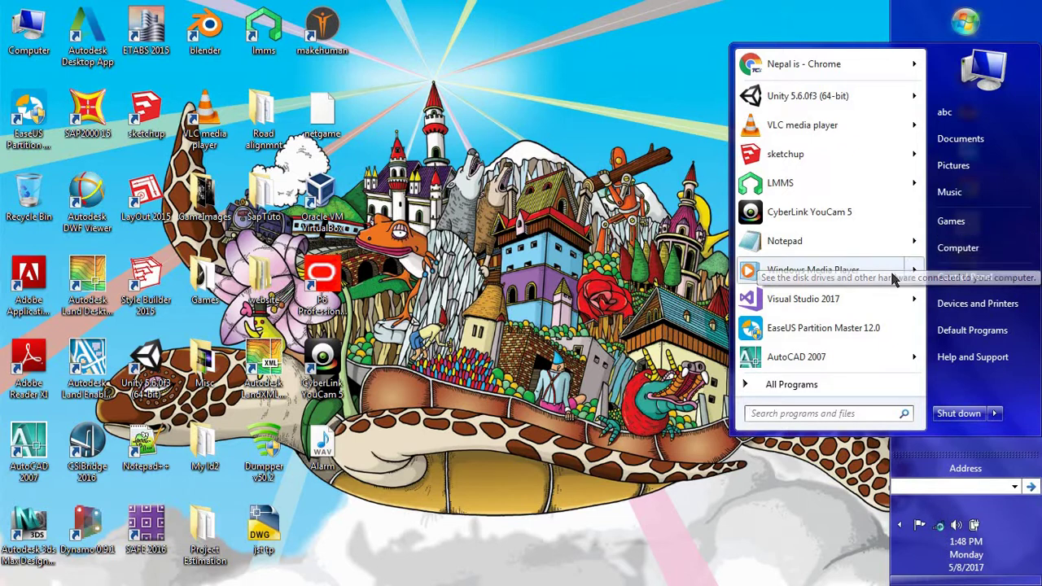
pyautogui.moveTo(822, 310)
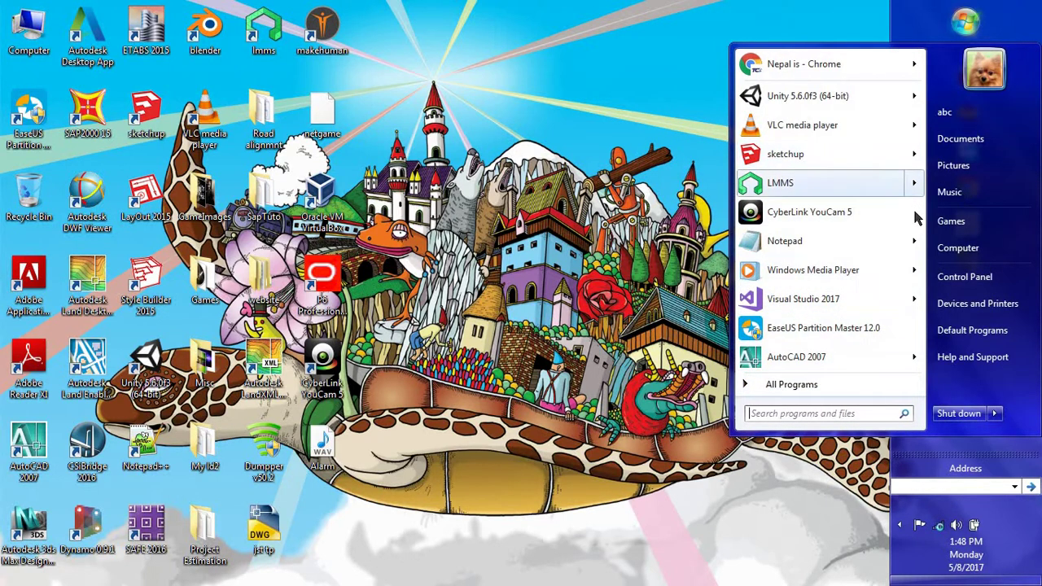
pyautogui.click(962, 277)
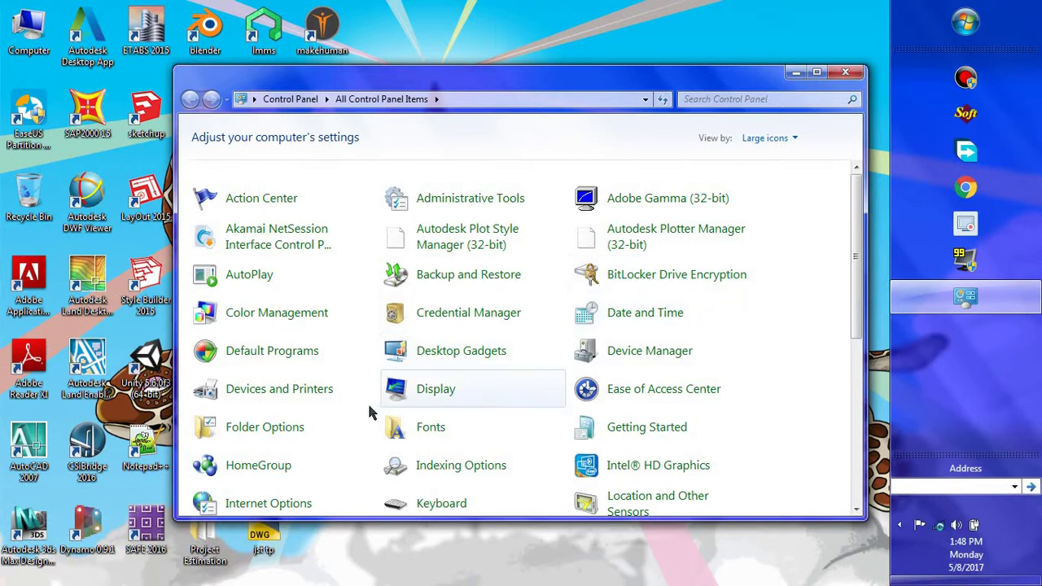
pyautogui.click(594, 397)
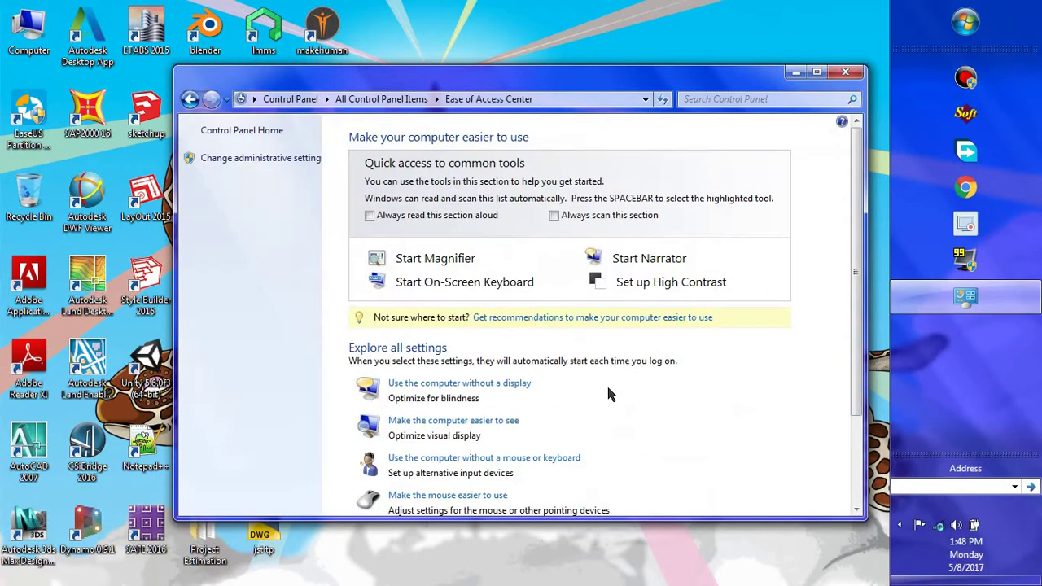
pyautogui.click(816, 72)
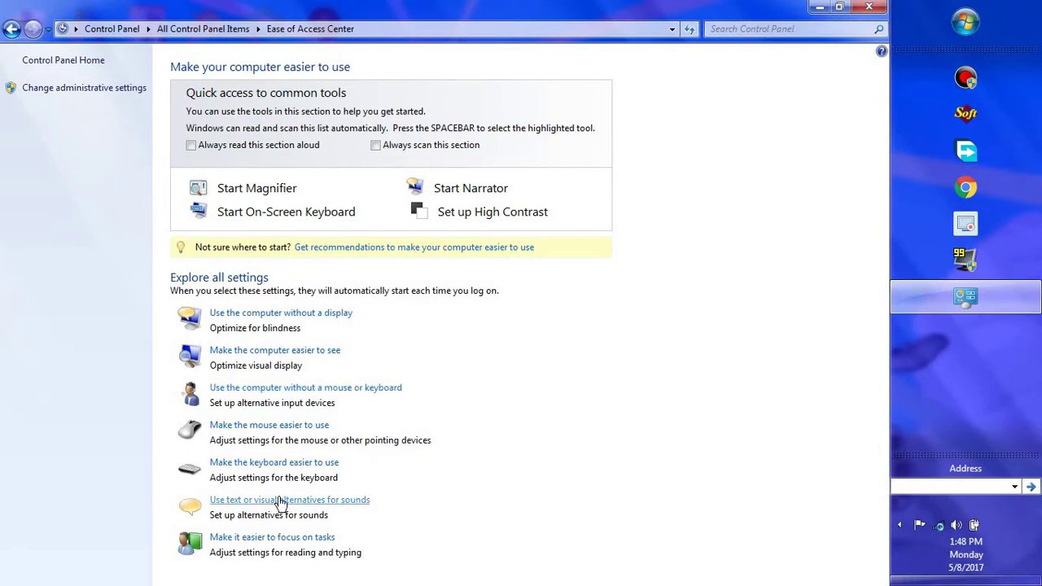
# Examine the settings for making the keyboard and the mouse easier to use, and return to the Ease of Access Center.
pyautogui.click(279, 463)
pyautogui.scroll(-2, 285, 460)
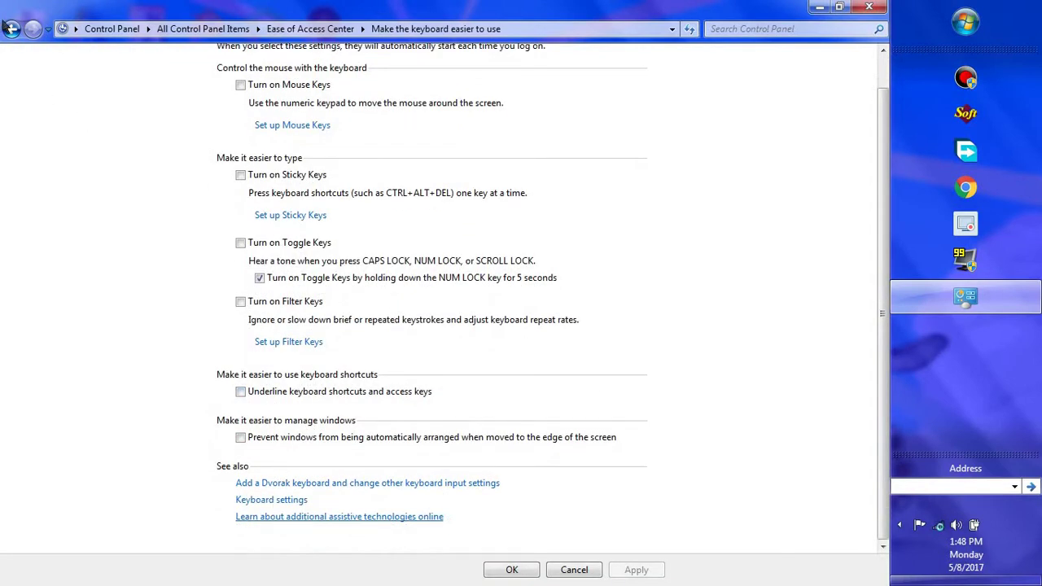
pyautogui.click(12, 29)
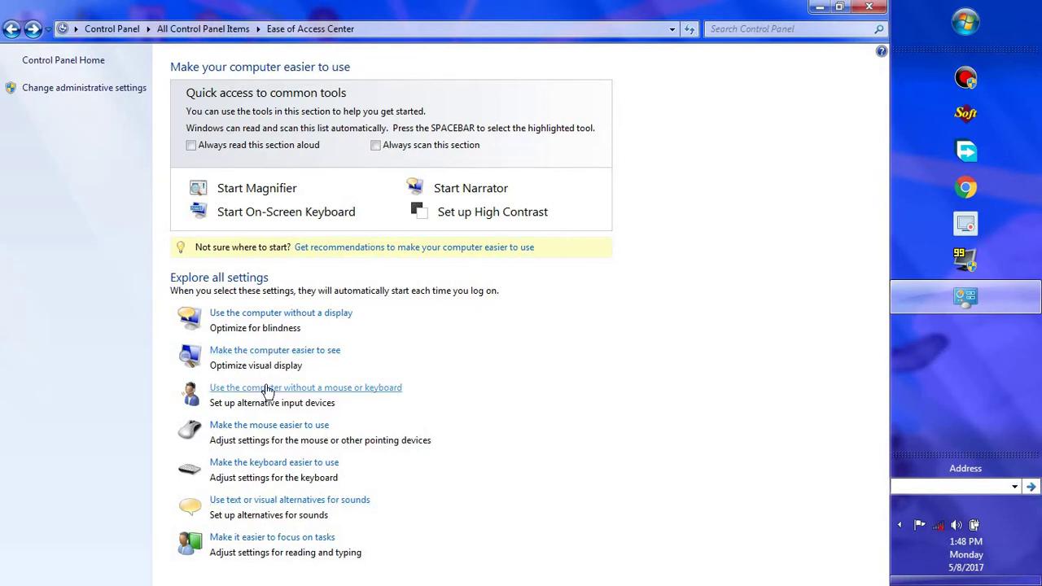
pyautogui.click(287, 427)
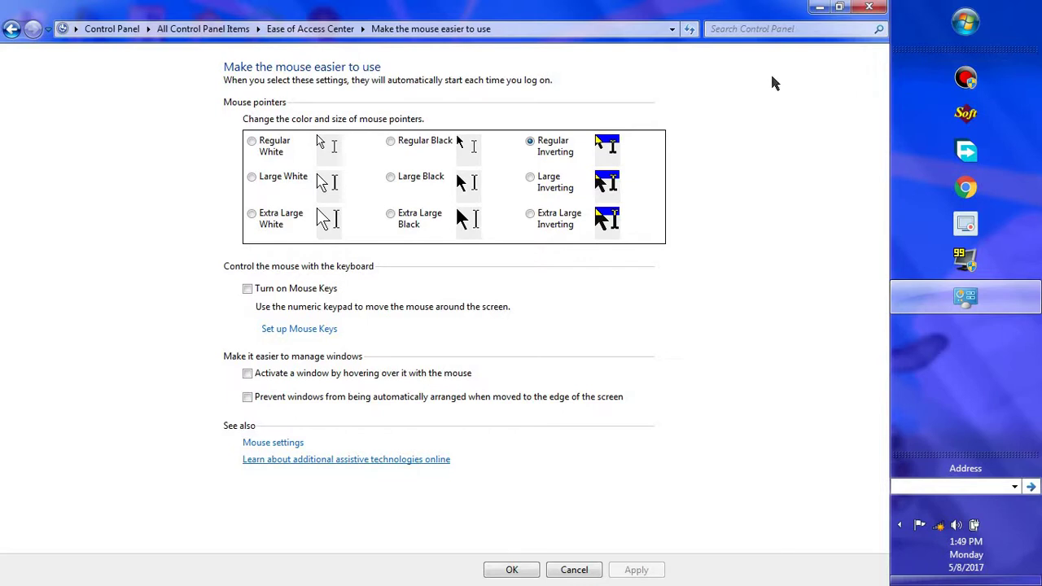
pyautogui.click(12, 28)
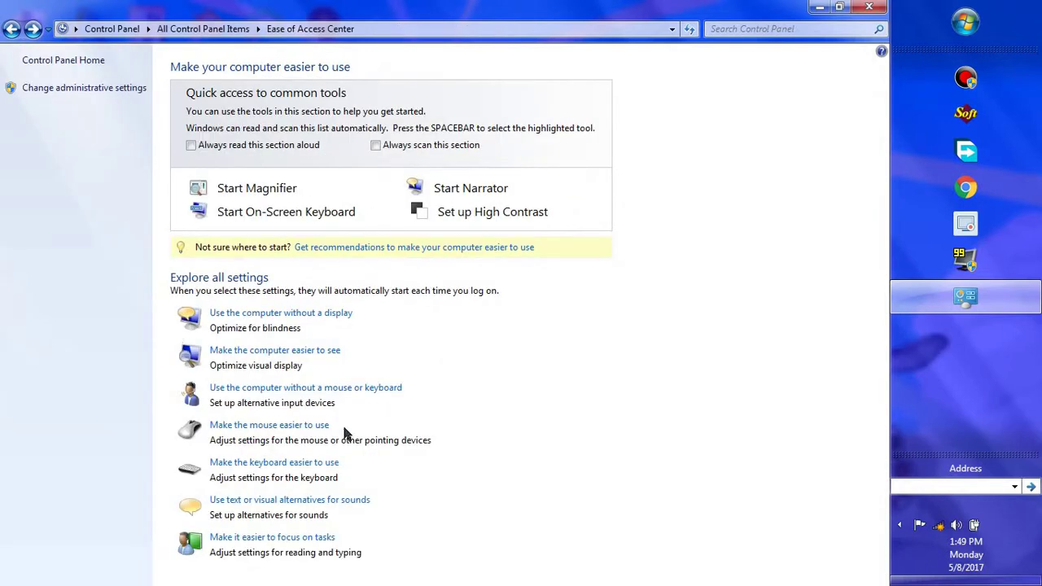
# Examine the settings for using the computer without a mouse or keyboard and for making the computer easier to see.
pyautogui.click(261, 389)
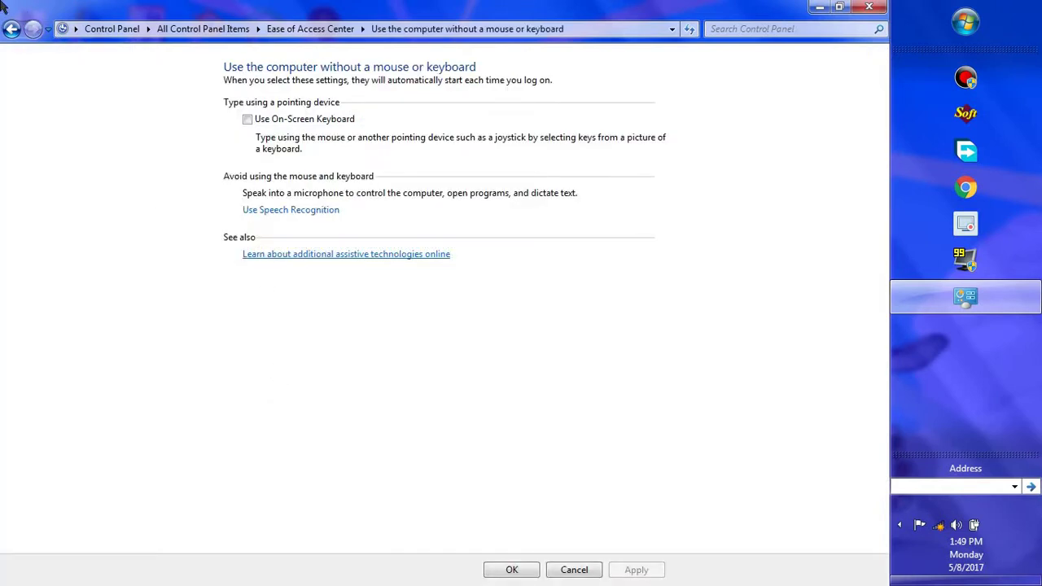
pyautogui.hotkey('alt', 'Left')
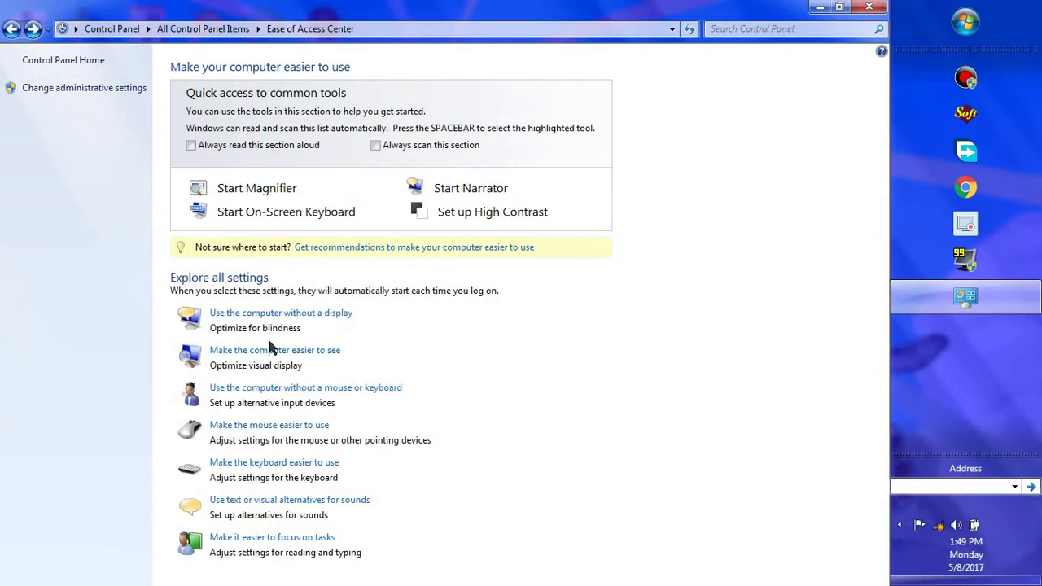
pyautogui.click(263, 352)
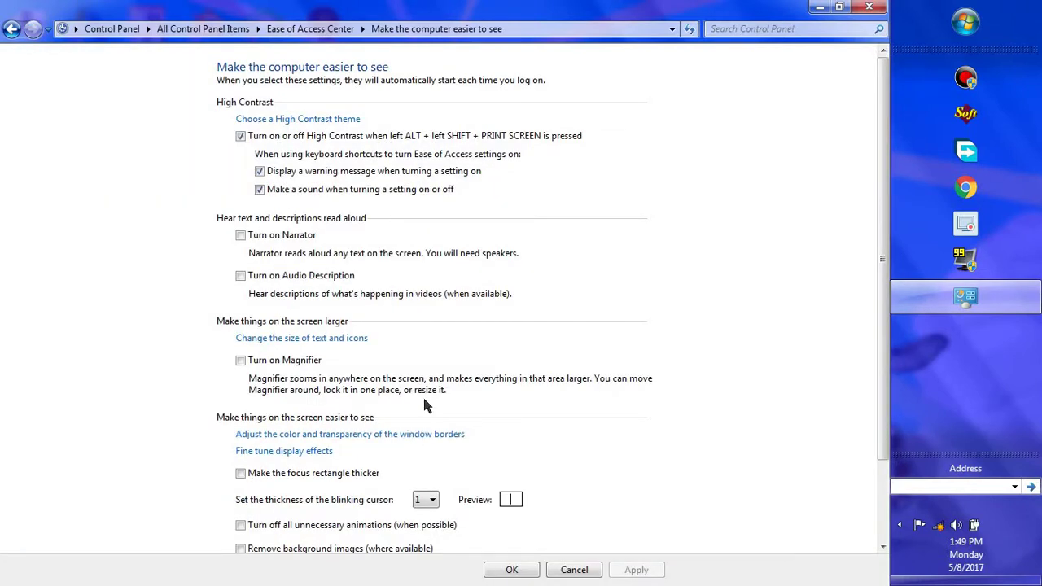
pyautogui.scroll(-3, 422, 395)
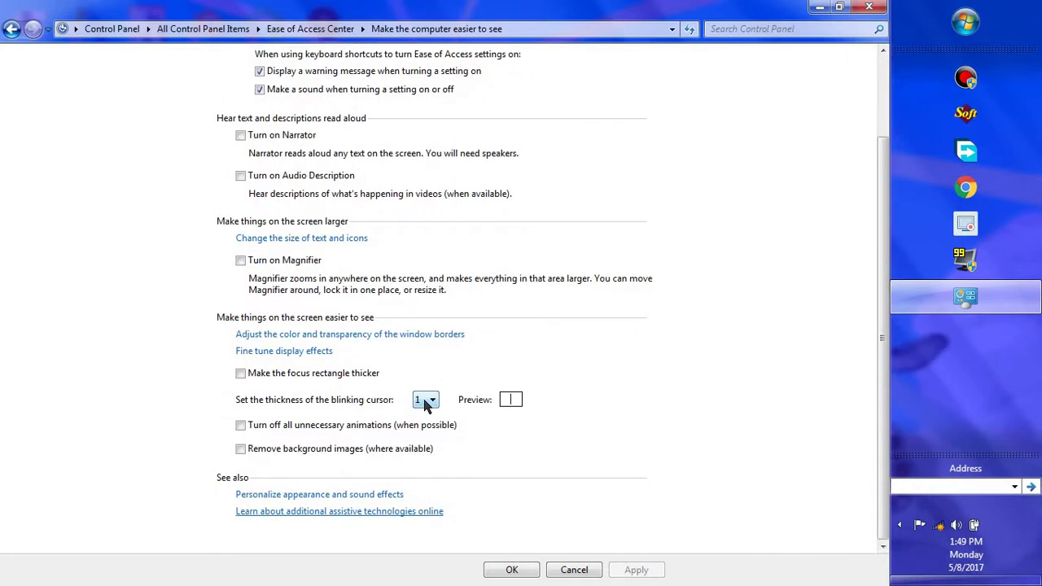
# Examine the Personalization window and the text or visual alternatives for sounds, including the Sound dialog, and return to the Ease of Access Center.
pyautogui.click(324, 495)
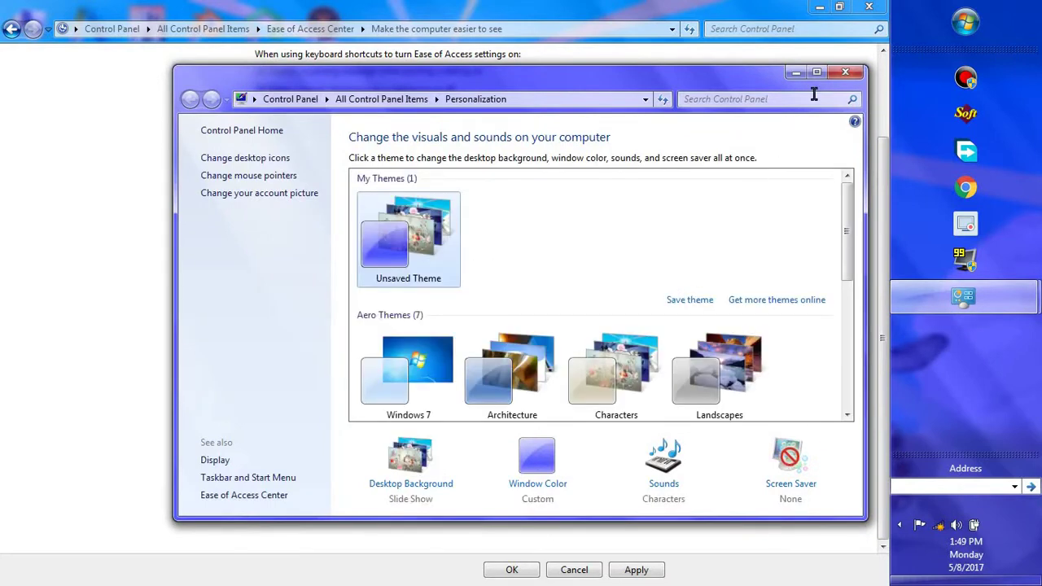
pyautogui.click(847, 71)
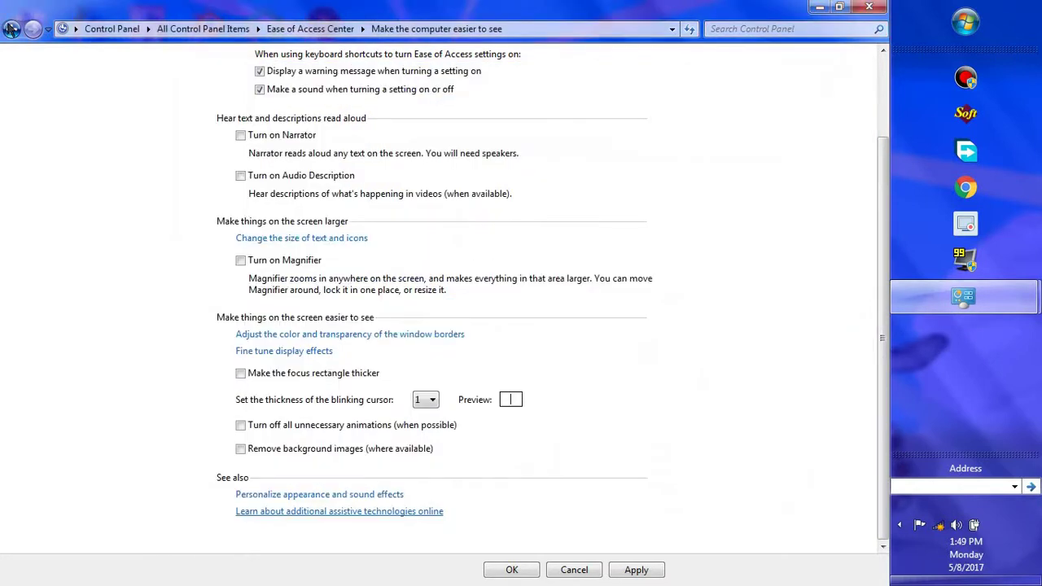
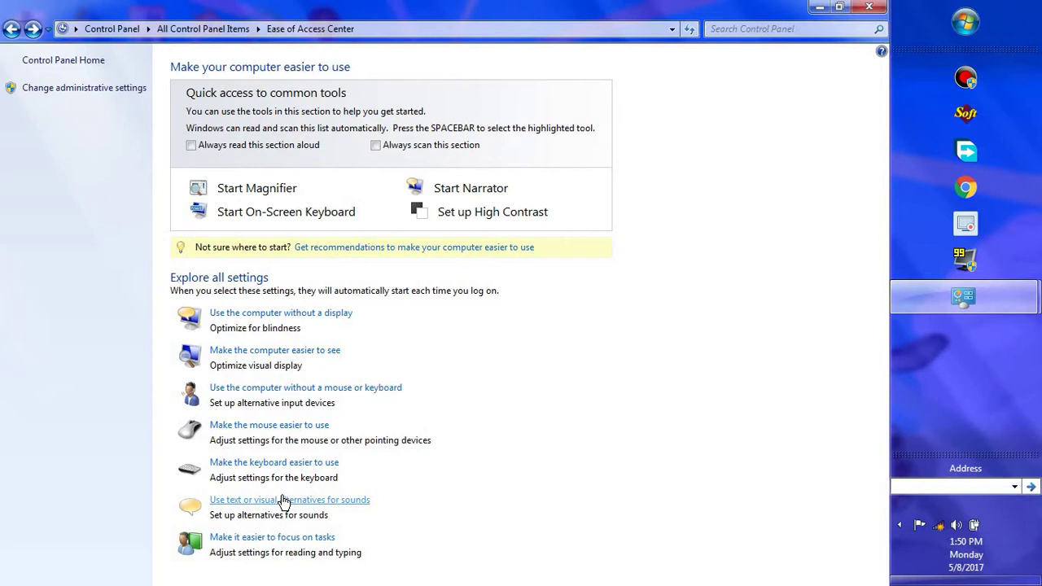
pyautogui.click(283, 500)
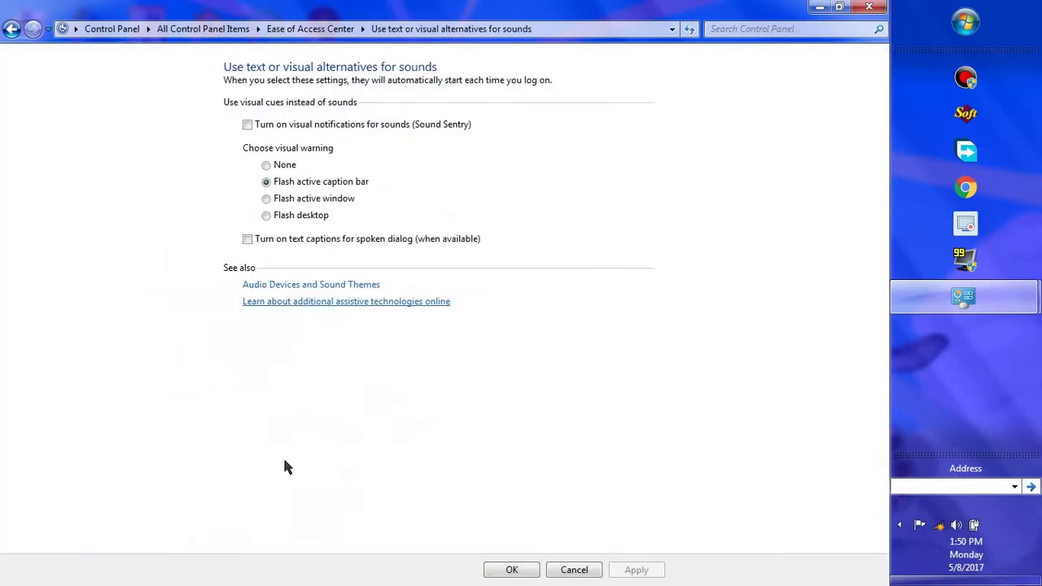
pyautogui.click(332, 291)
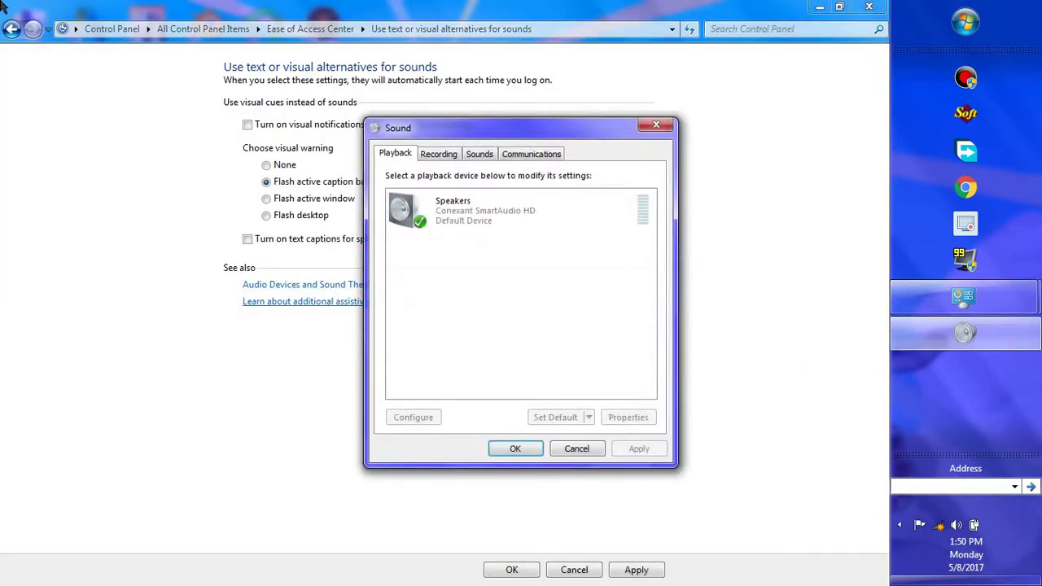
pyautogui.click(577, 449)
pyautogui.click(12, 28)
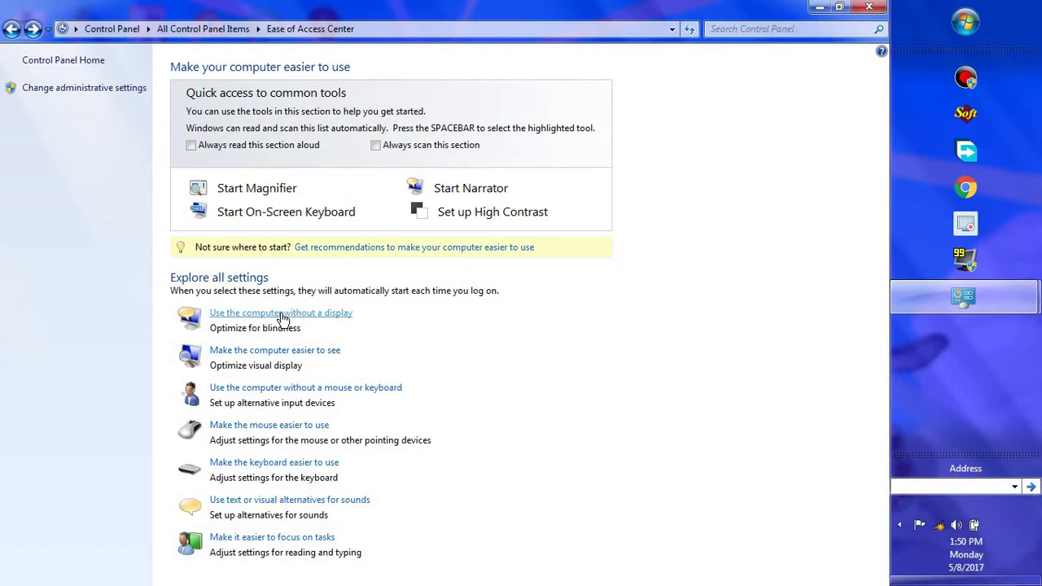
# Examine the settings for making the computer easier to see and the linked personalization options, and return to the Ease of Access Center.
pyautogui.click(250, 351)
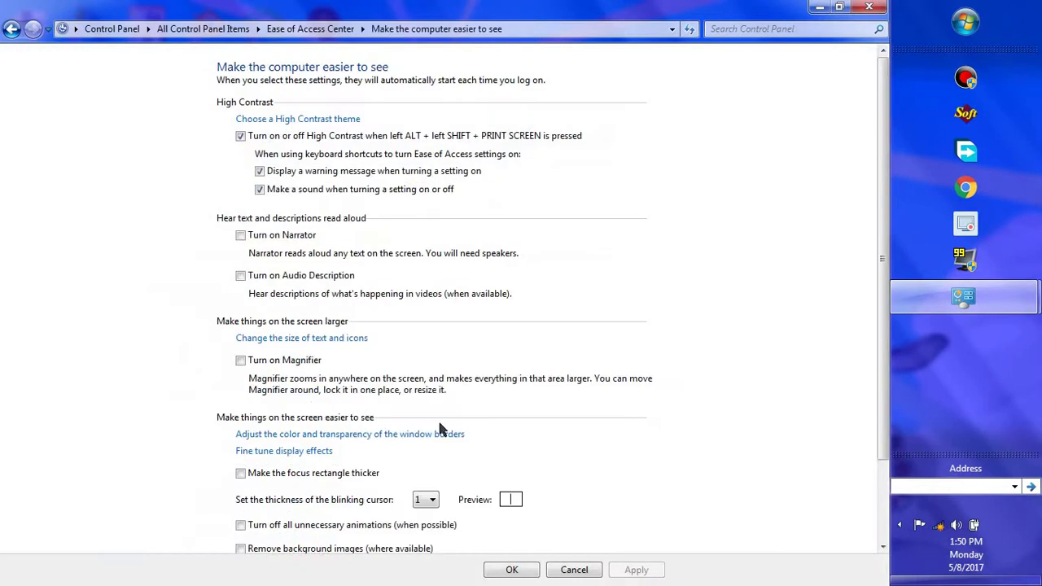
pyautogui.scroll(-3, 422, 509)
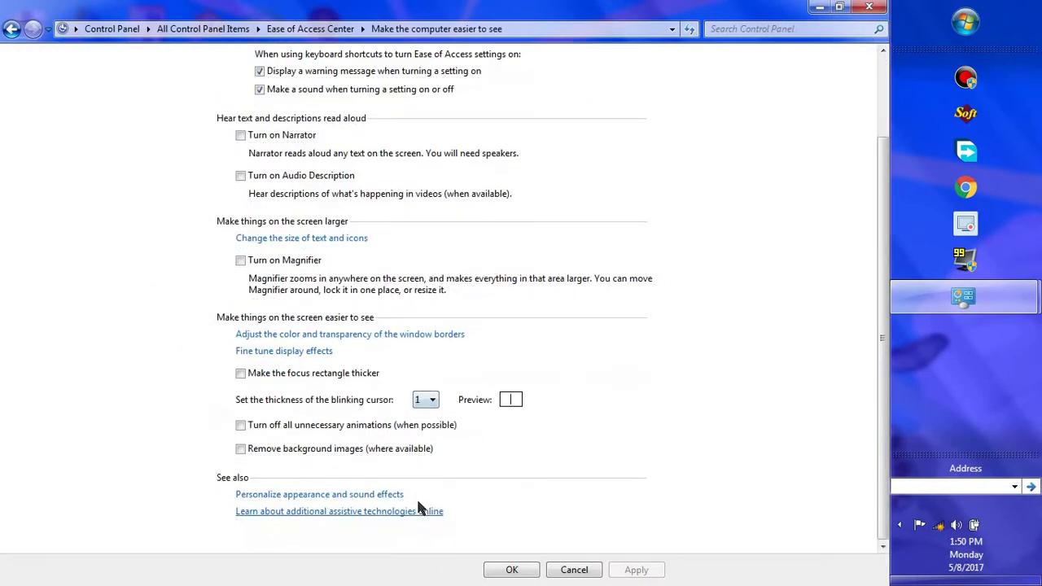
pyautogui.click(368, 498)
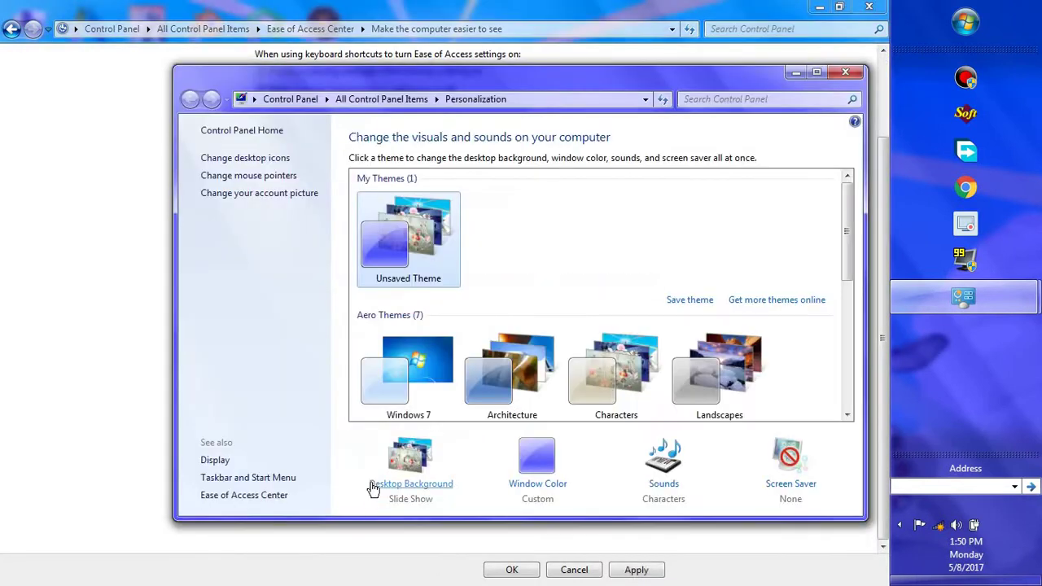
pyautogui.click(864, 76)
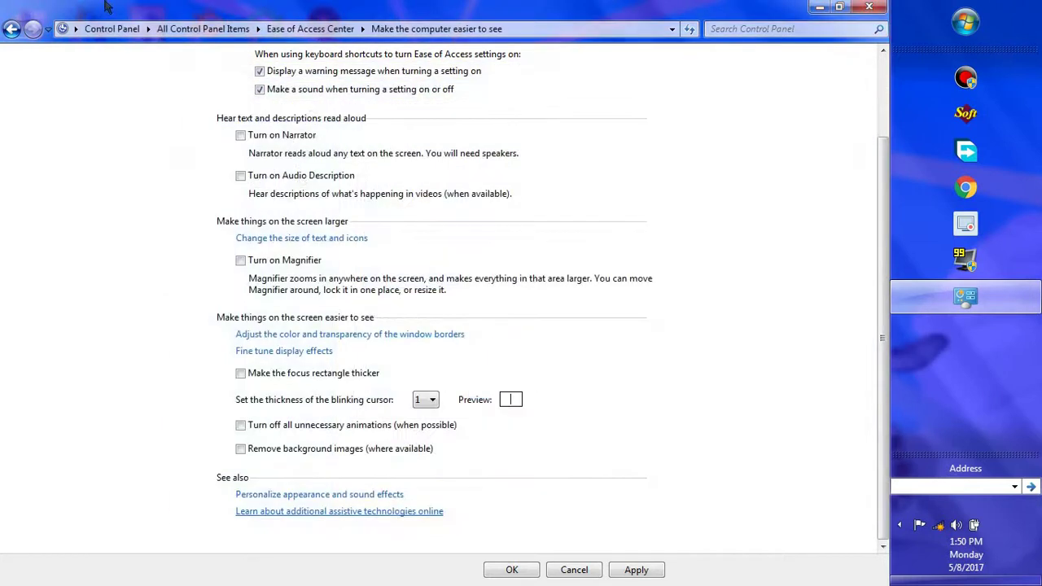
pyautogui.click(11, 29)
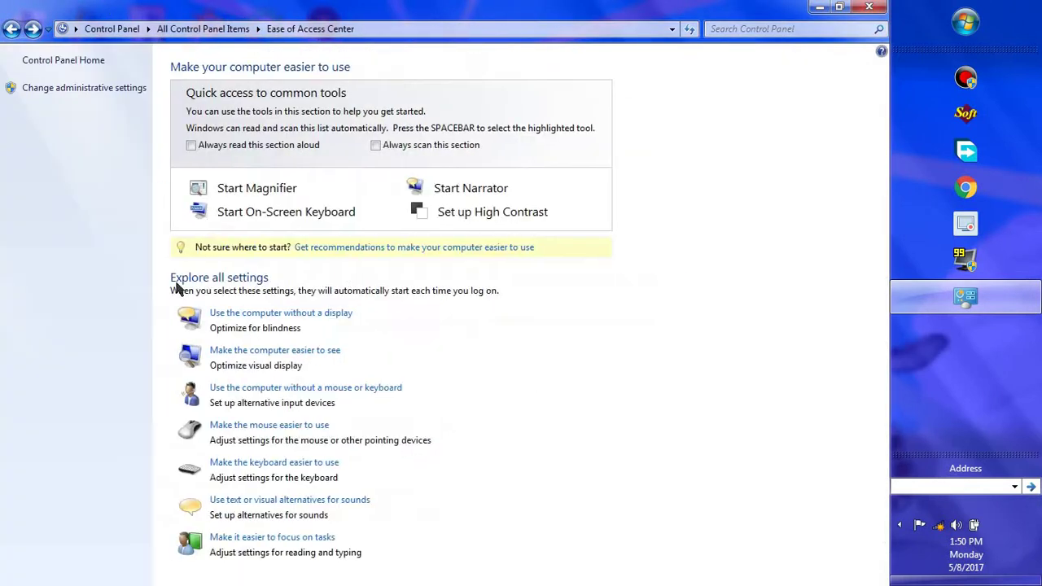
# Examine the settings for focusing on tasks and for text or visual alternatives for sounds, and return to the Ease of Access Center.
pyautogui.click(274, 538)
pyautogui.scroll(-2, 305, 470)
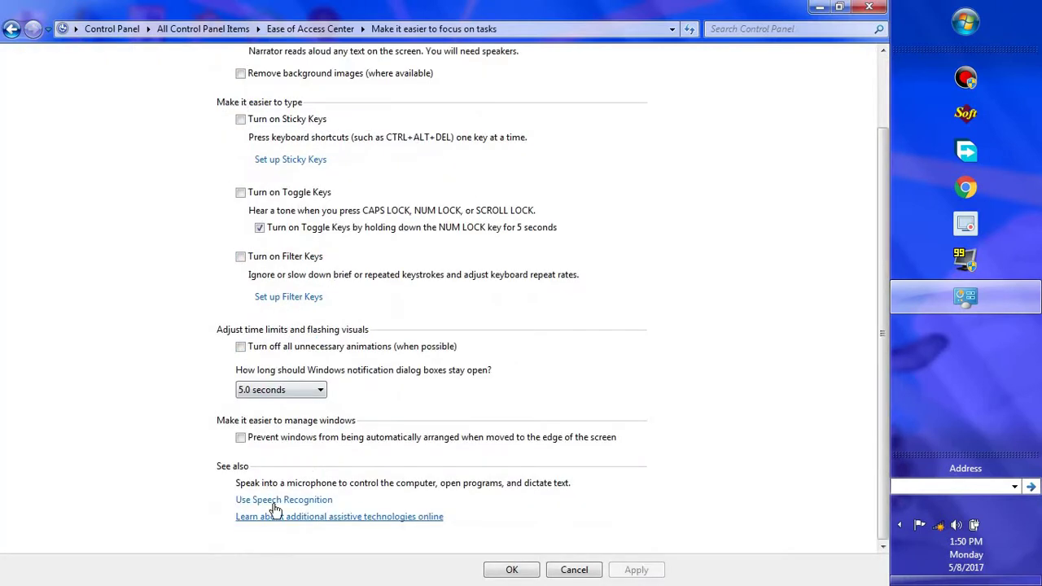
pyautogui.click(11, 29)
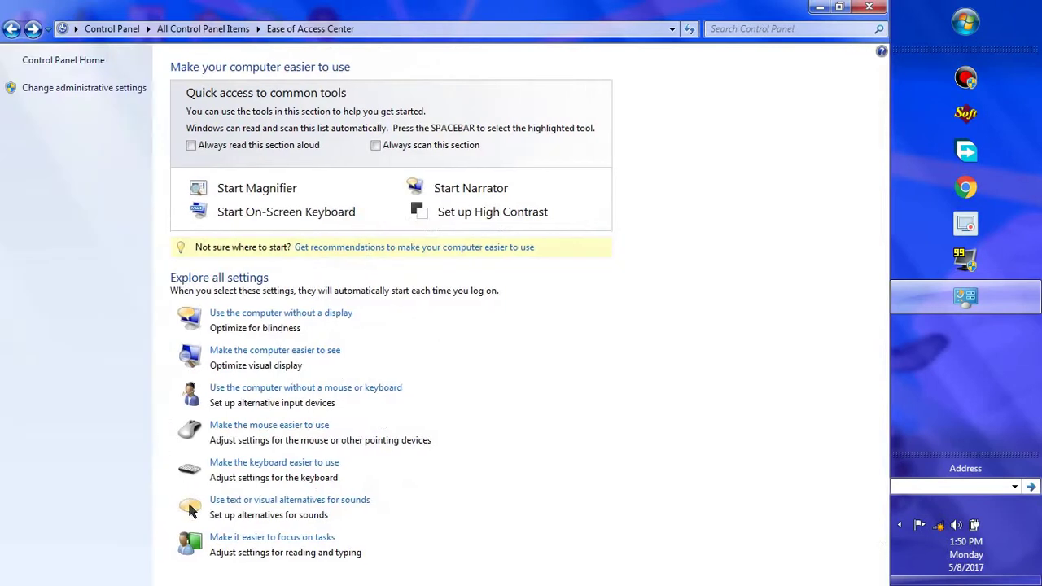
pyautogui.click(226, 499)
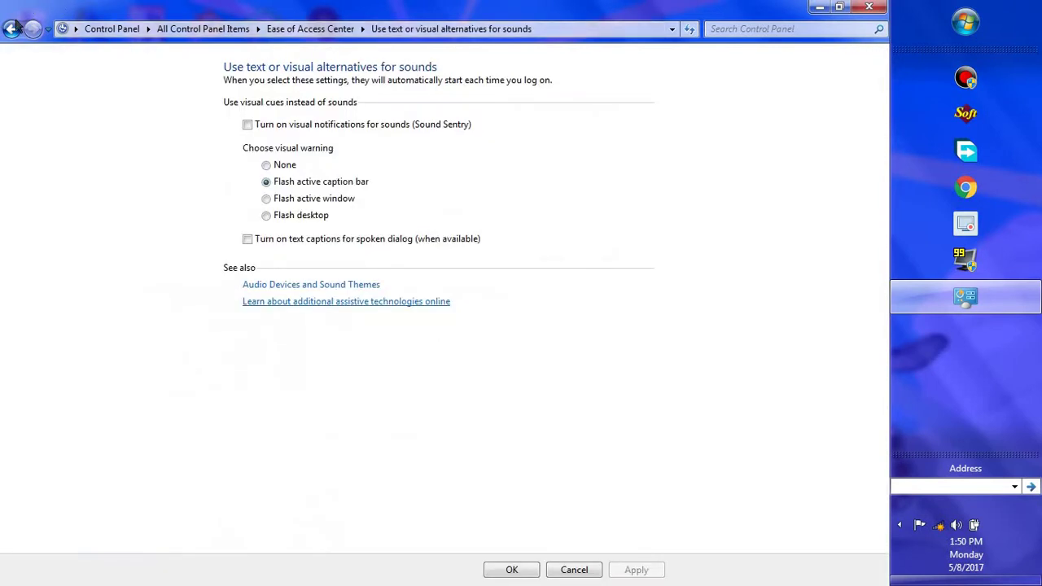
pyautogui.click(12, 30)
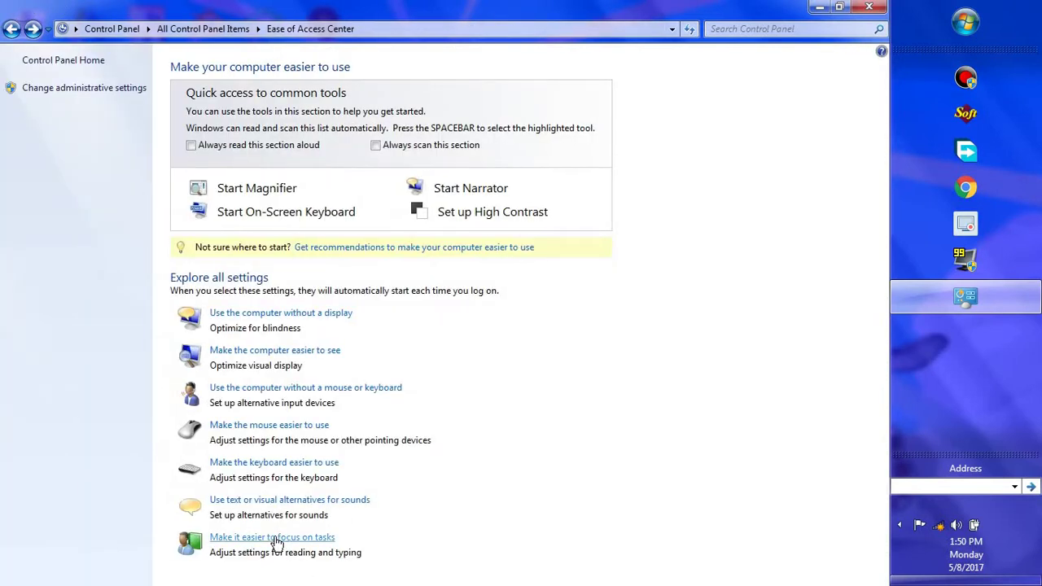
# Examine the settings for focusing on tasks and for using the computer without a display, and return to the Ease of Access Center.
pyautogui.click(273, 539)
pyautogui.scroll(-2, 313, 375)
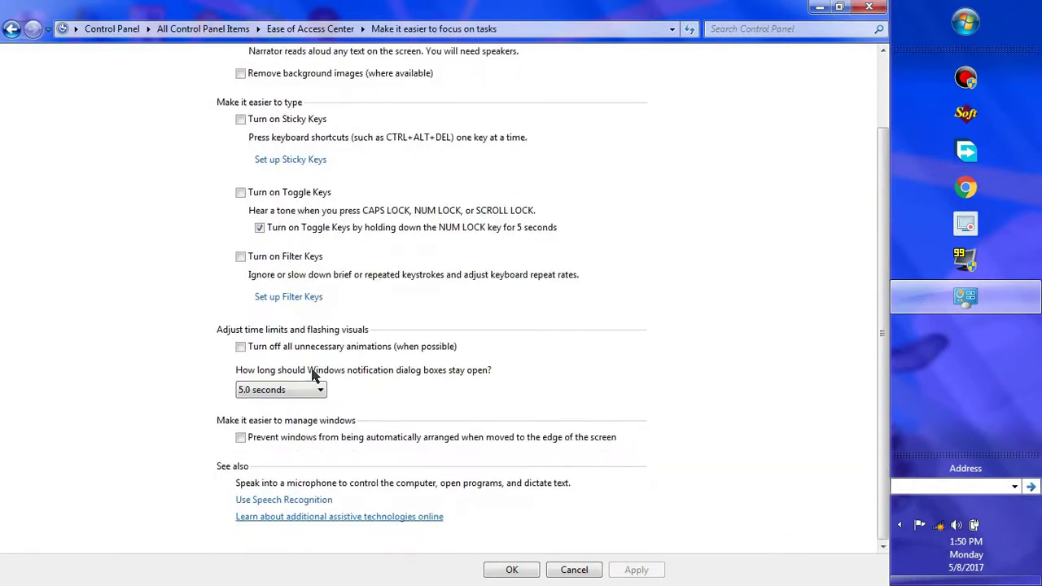
pyautogui.scroll(2, 275, 416)
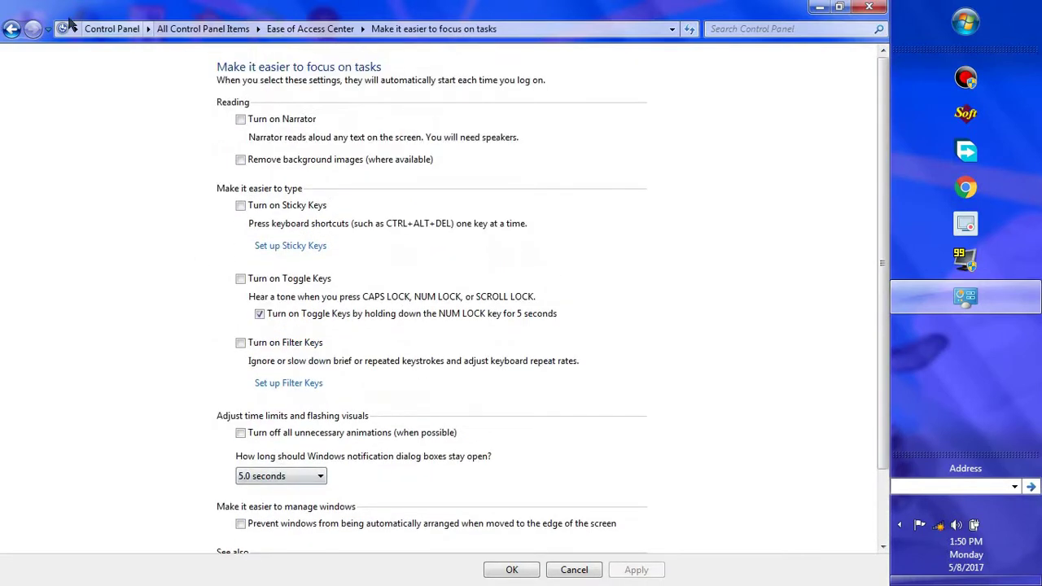
pyautogui.click(11, 29)
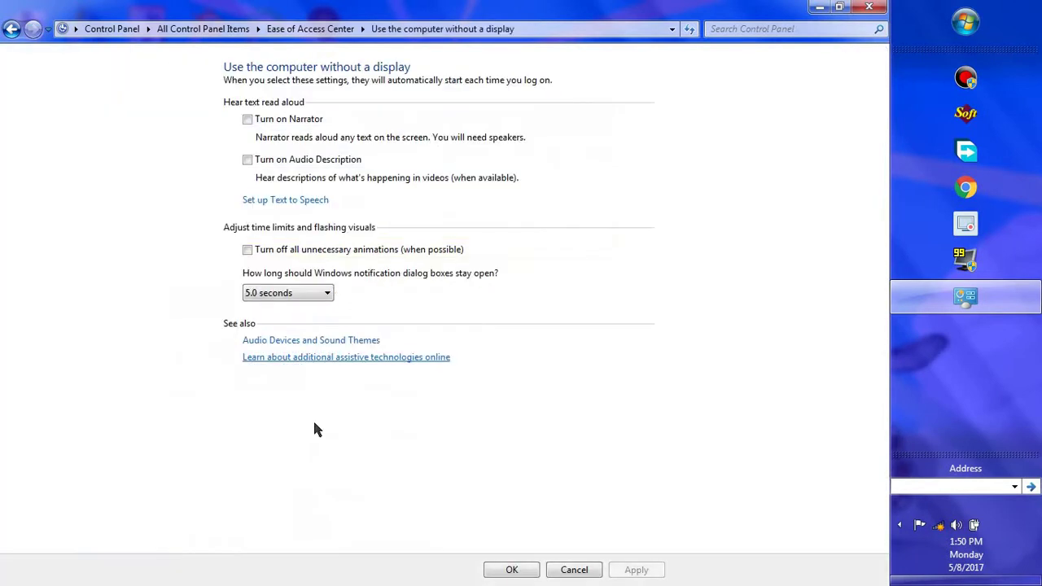
pyautogui.click(11, 30)
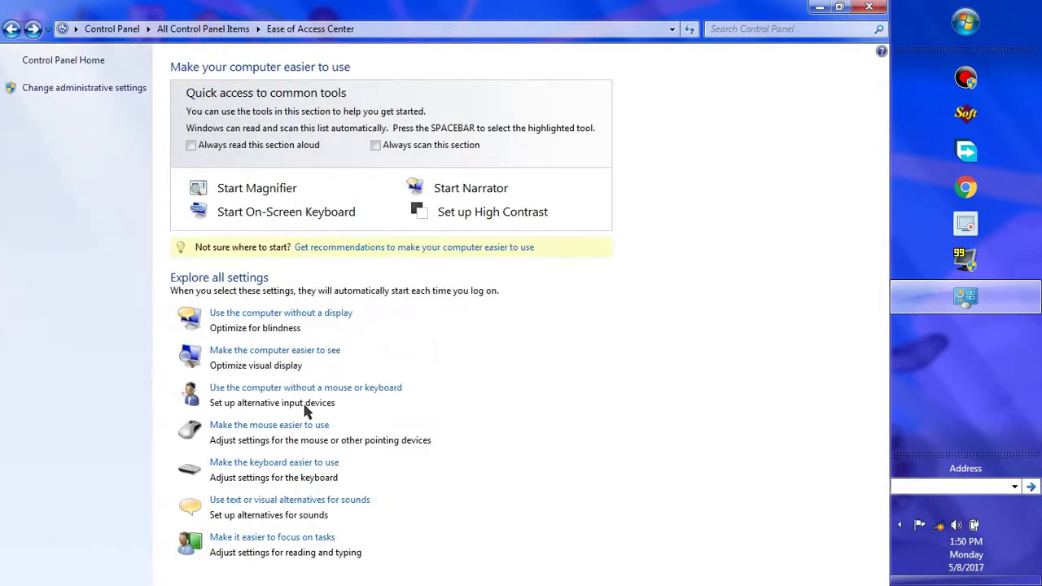
# Review all the options for making the computer easier to see, and return to the Ease of Access Center.
pyautogui.click(278, 352)
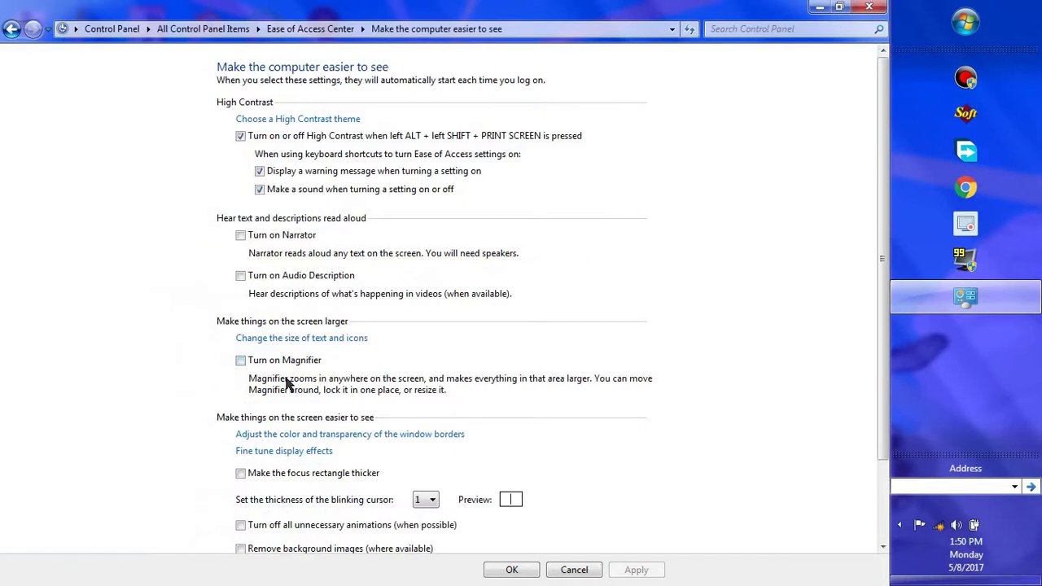
pyautogui.scroll(-2, 287, 384)
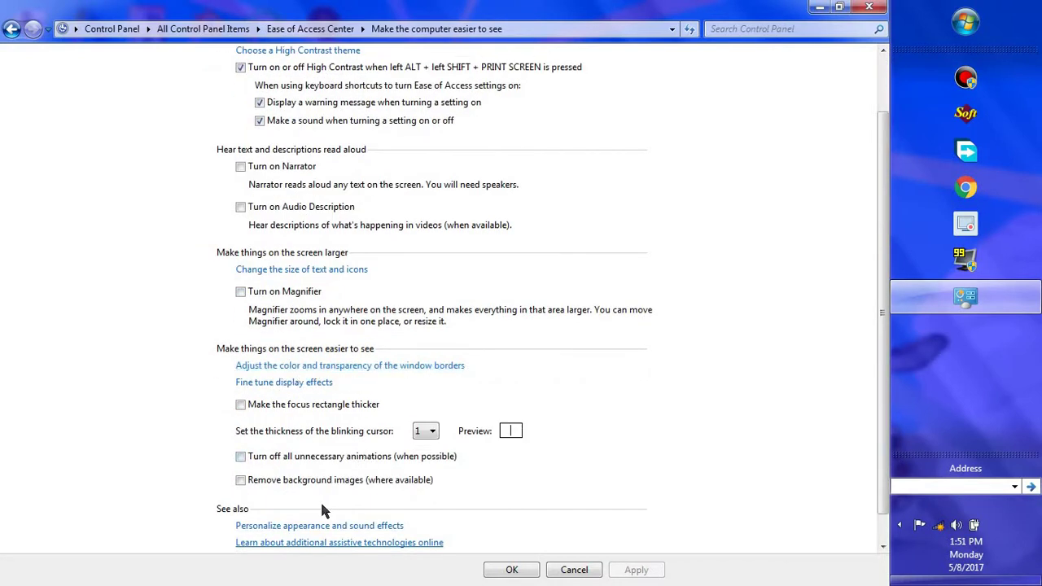
pyautogui.click(10, 29)
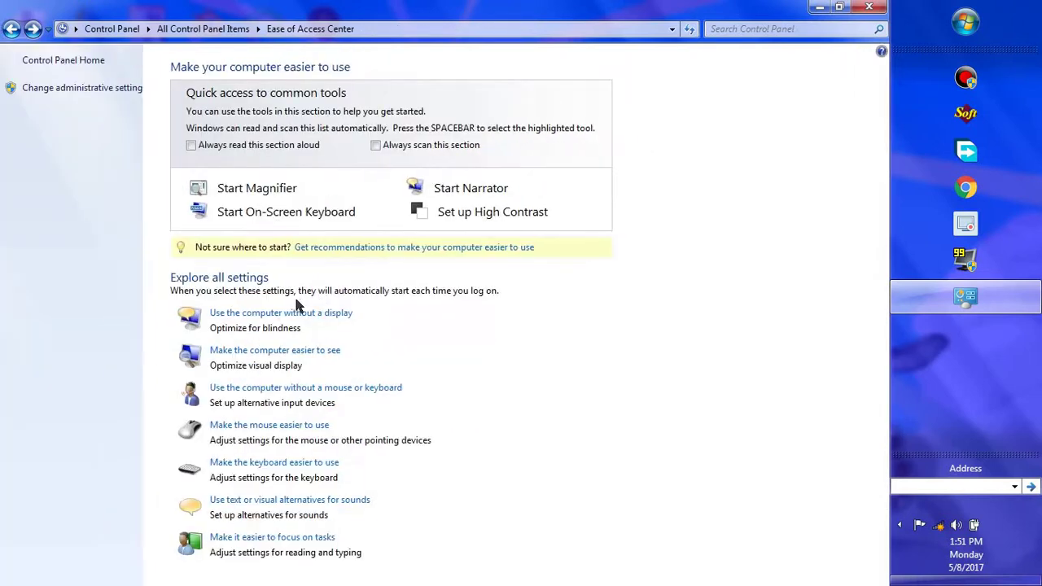
pyautogui.click(257, 350)
pyautogui.scroll(-3, 262, 354)
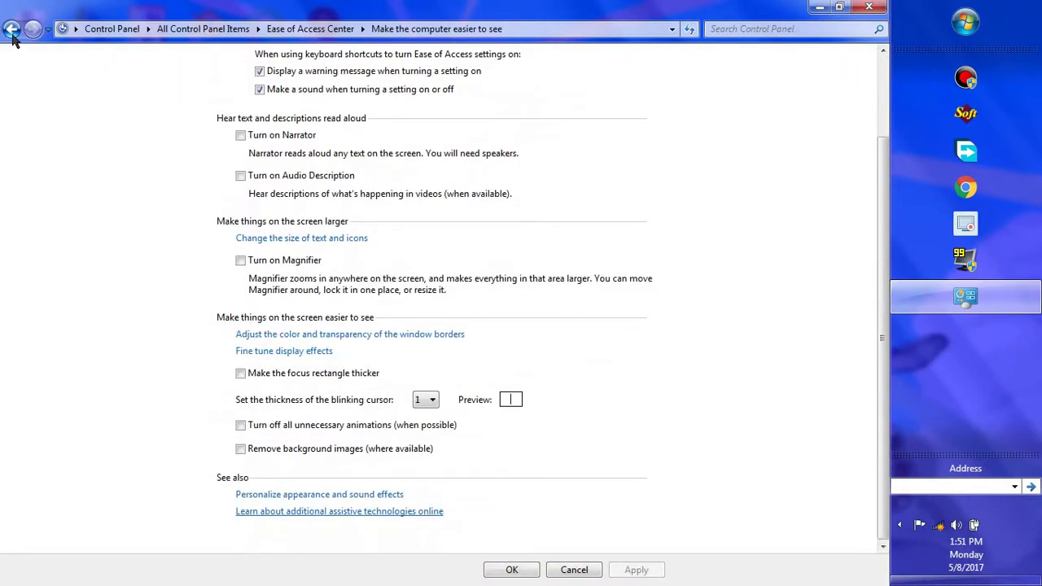
pyautogui.click(10, 29)
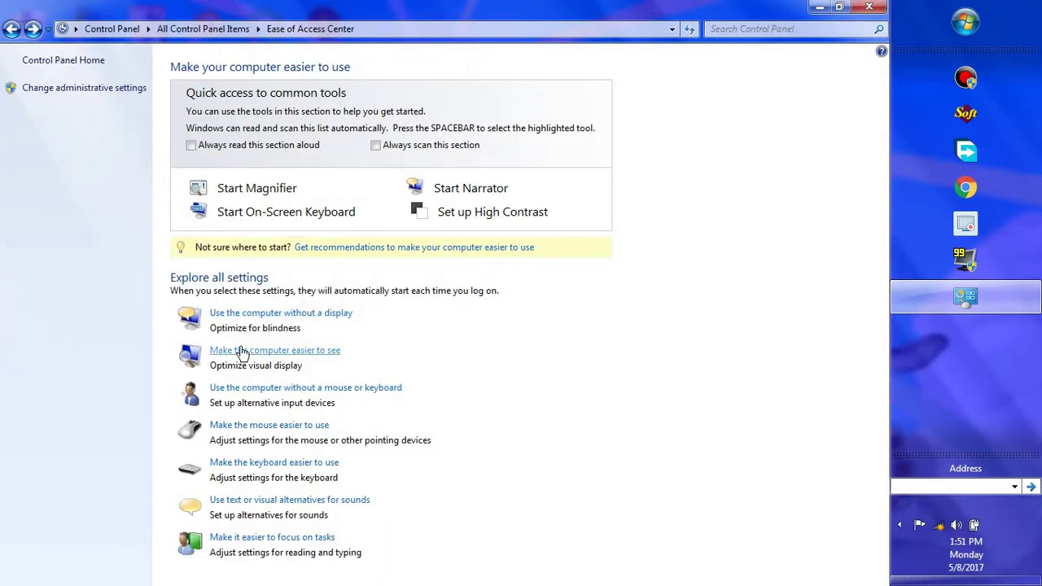
# Open the window border color settings, try the Ruby and Sea colors, and choose Twilight.
pyautogui.click(242, 351)
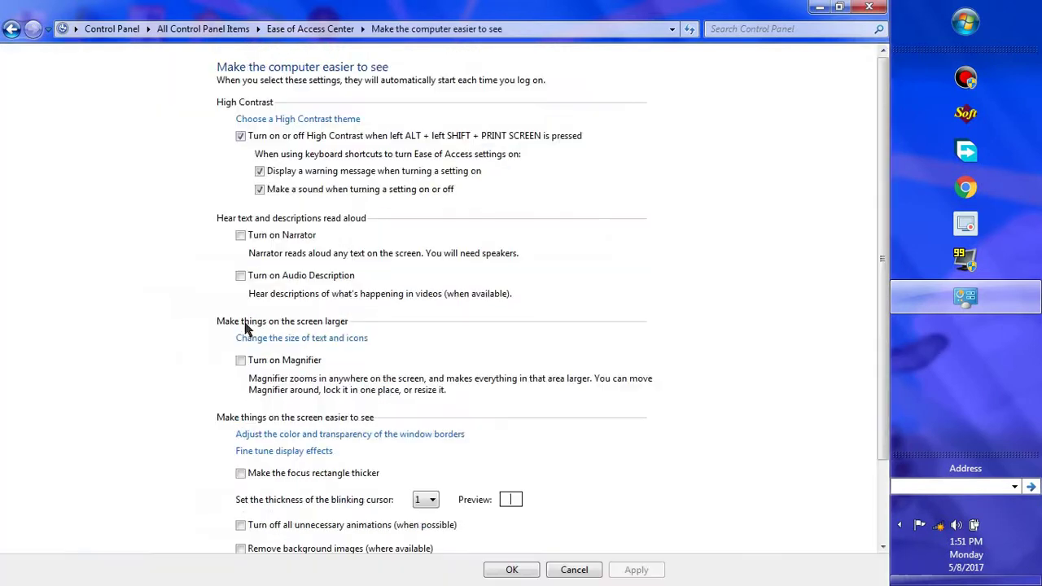
pyautogui.click(359, 443)
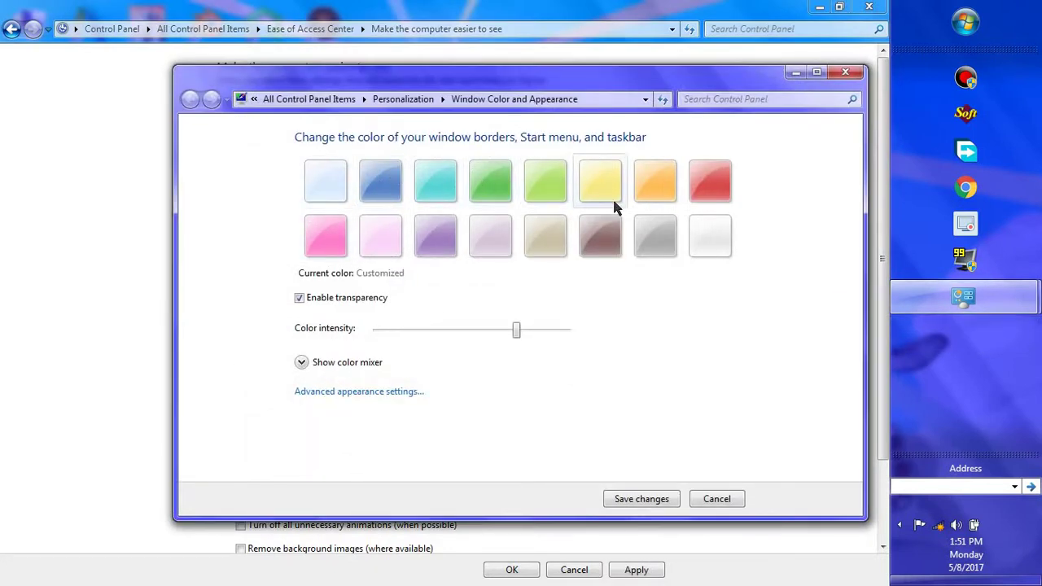
pyautogui.click(714, 189)
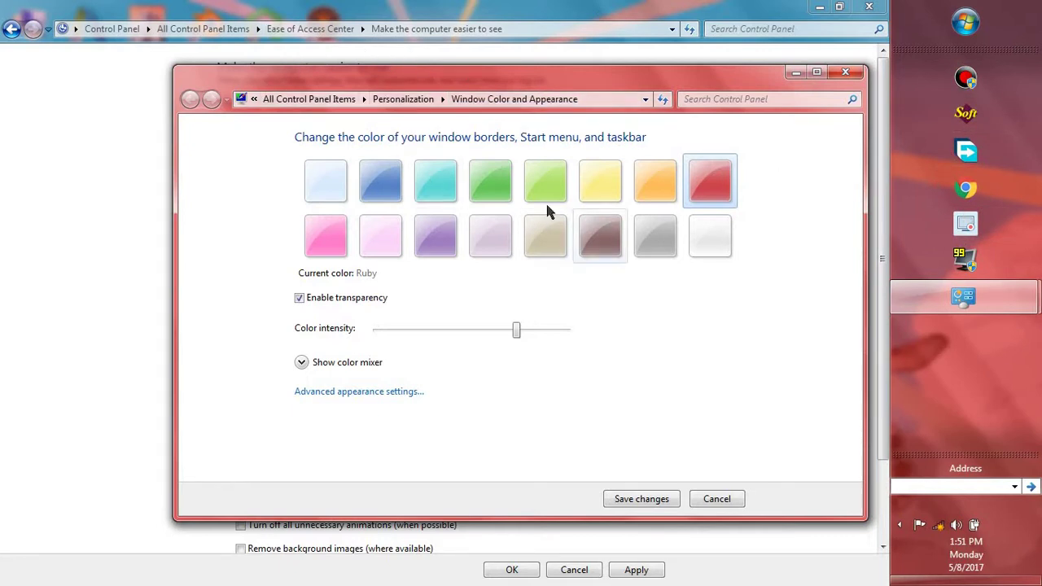
pyautogui.click(423, 191)
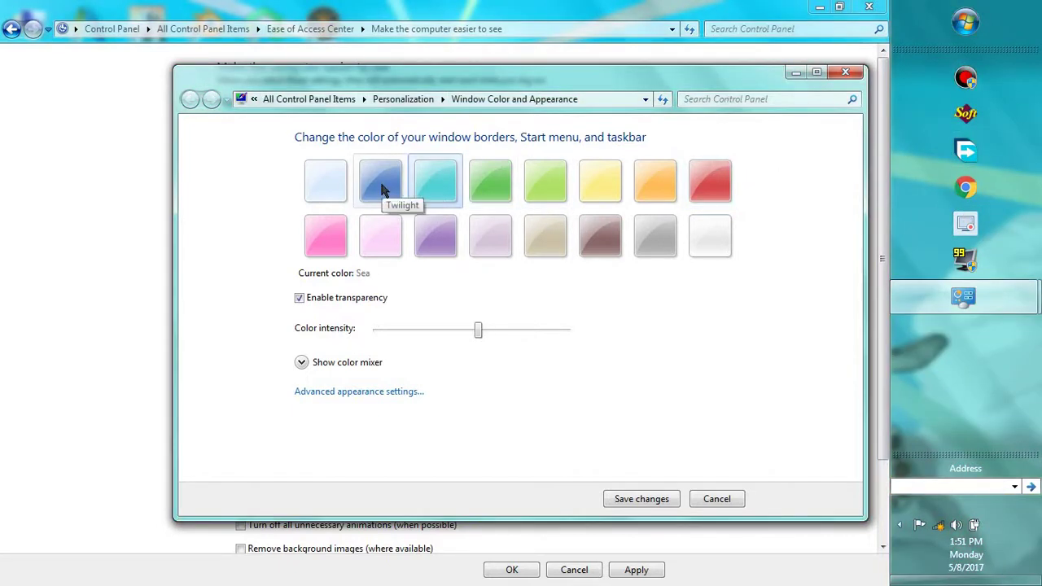
pyautogui.click(382, 186)
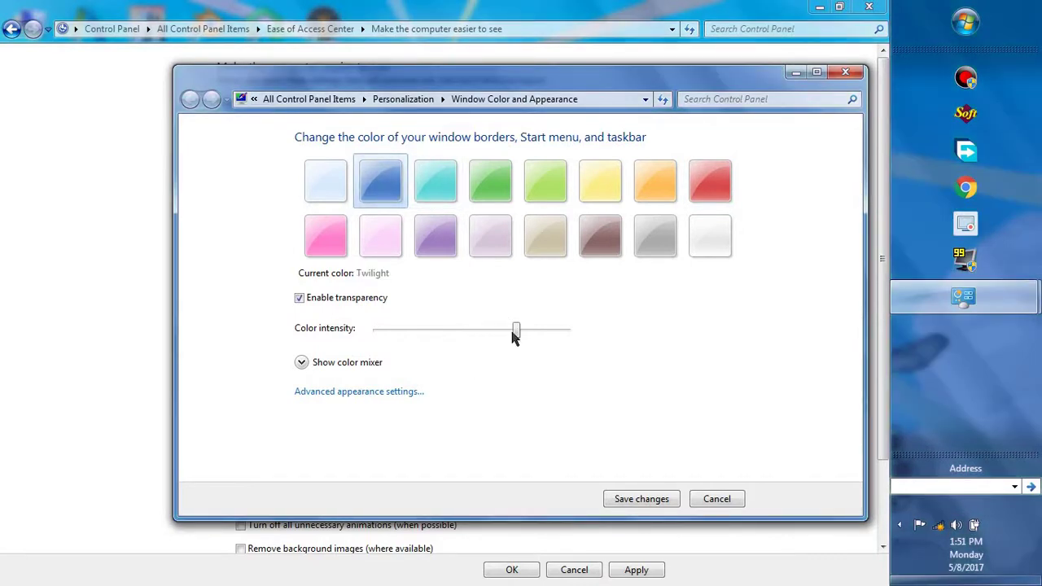
# Customize the window color with maximum intensity, a deeper blue hue and maximum brightness, and save and apply the changes.
pyautogui.moveTo(512, 331); pyautogui.dragTo(628, 333)
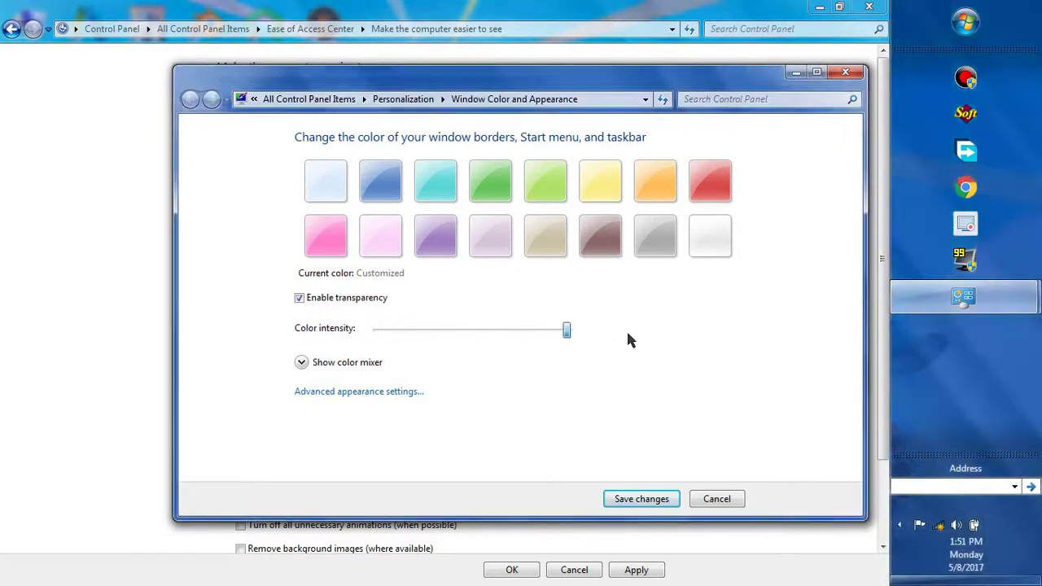
pyautogui.click(301, 361)
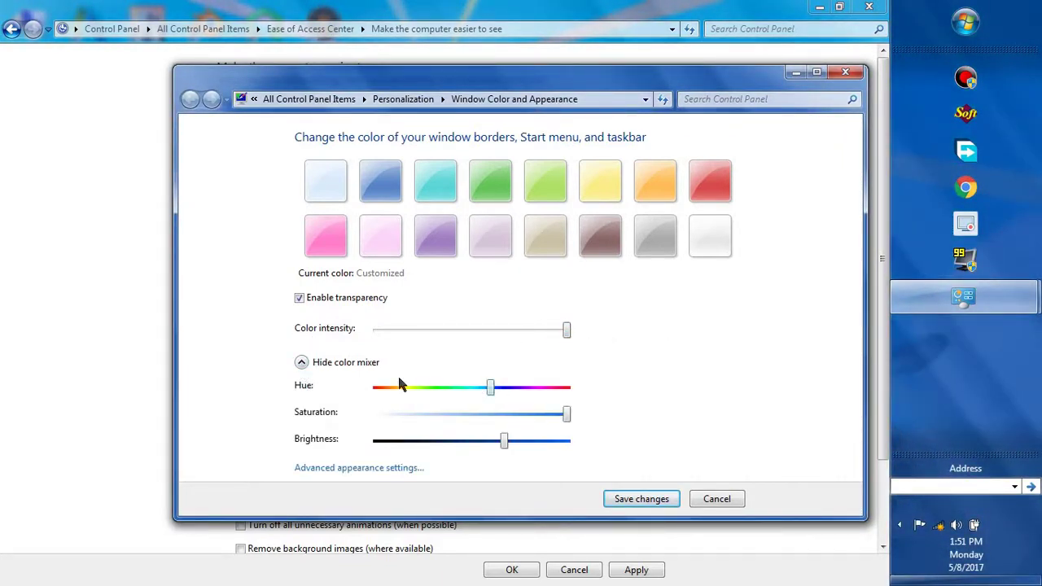
pyautogui.moveTo(494, 391)
pyautogui.mouseDown()
pyautogui.moveTo(374, 389)
pyautogui.moveTo(519, 396)
pyautogui.moveTo(502, 397)
pyautogui.mouseUp()
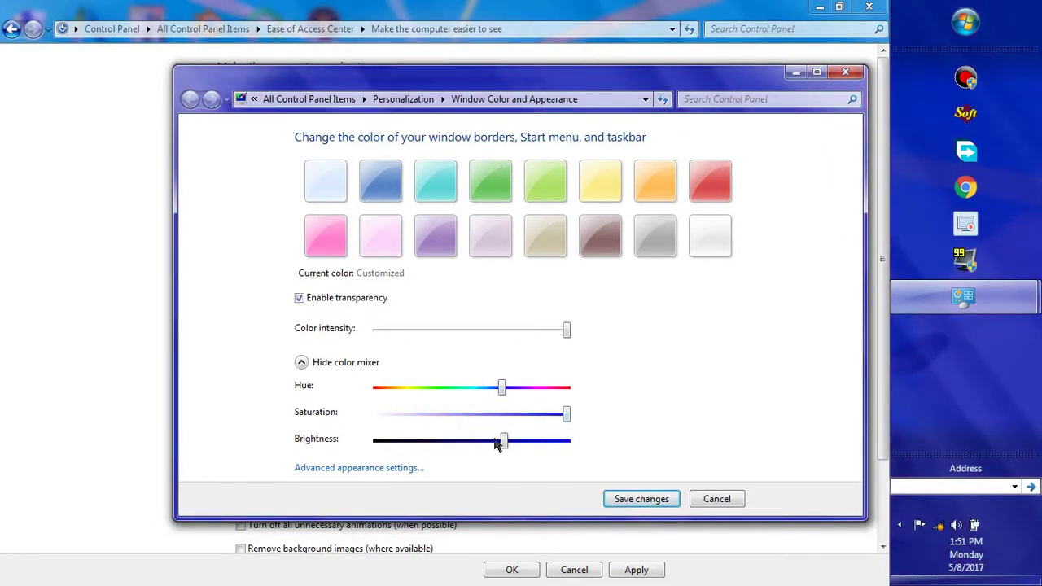
pyautogui.moveTo(506, 452); pyautogui.dragTo(659, 478)
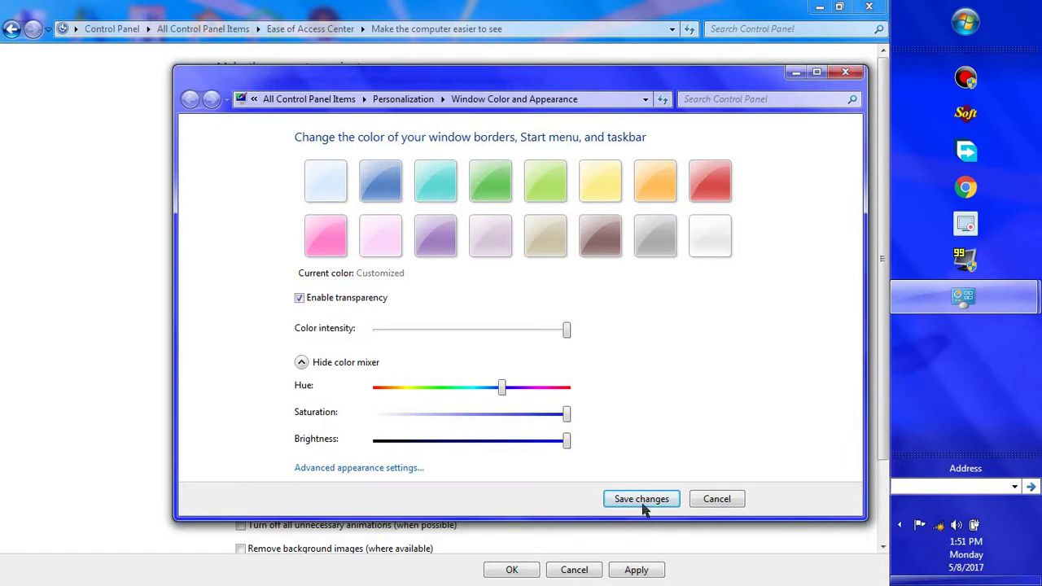
pyautogui.click(642, 500)
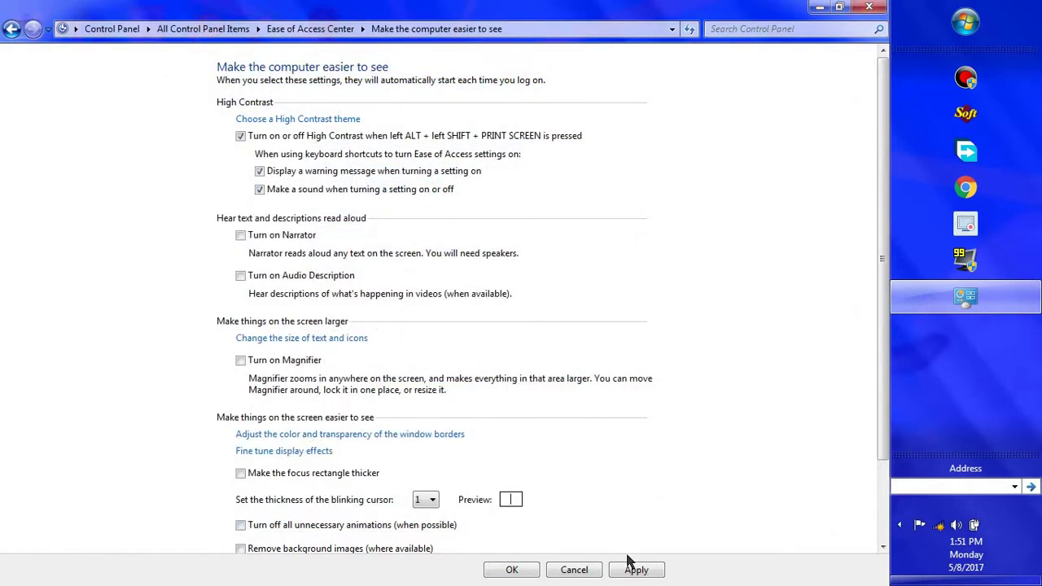
pyautogui.click(633, 571)
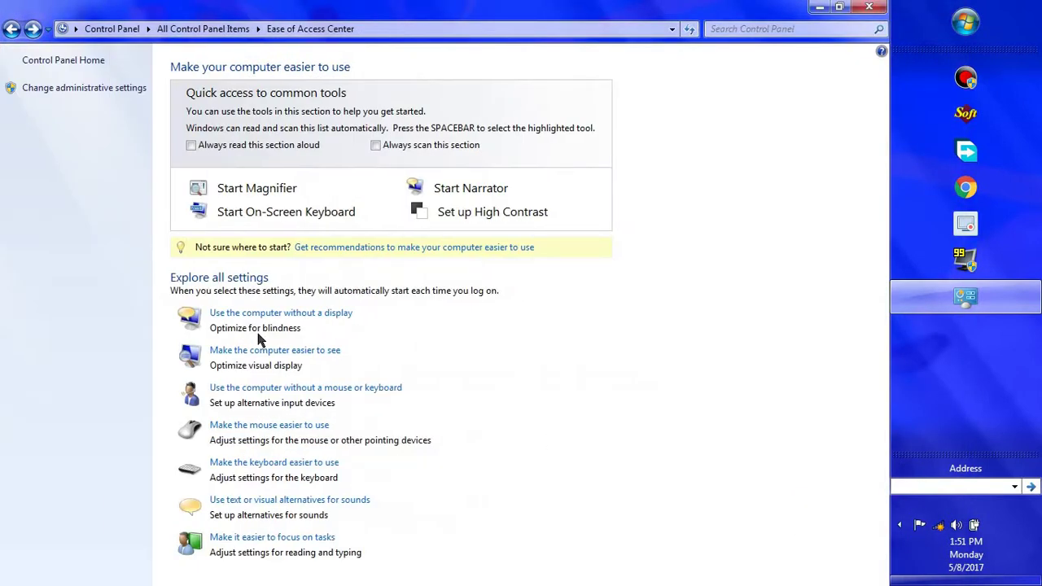
# Examine the personalization options linked from the easier-to-see settings, and close the Personalization and Control Panel windows.
pyautogui.click(269, 350)
pyautogui.scroll(-3, 269, 430)
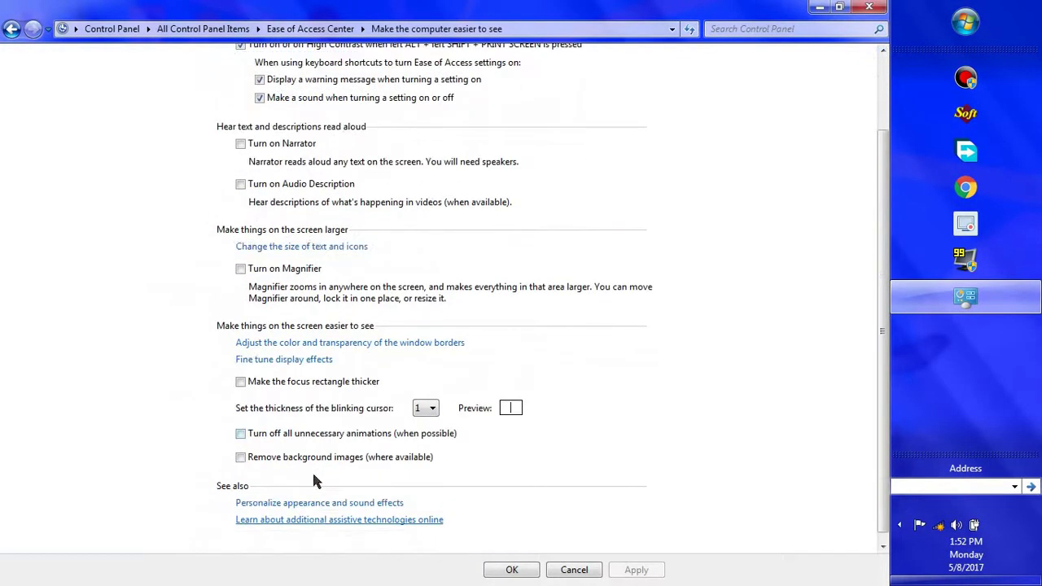
pyautogui.click(290, 503)
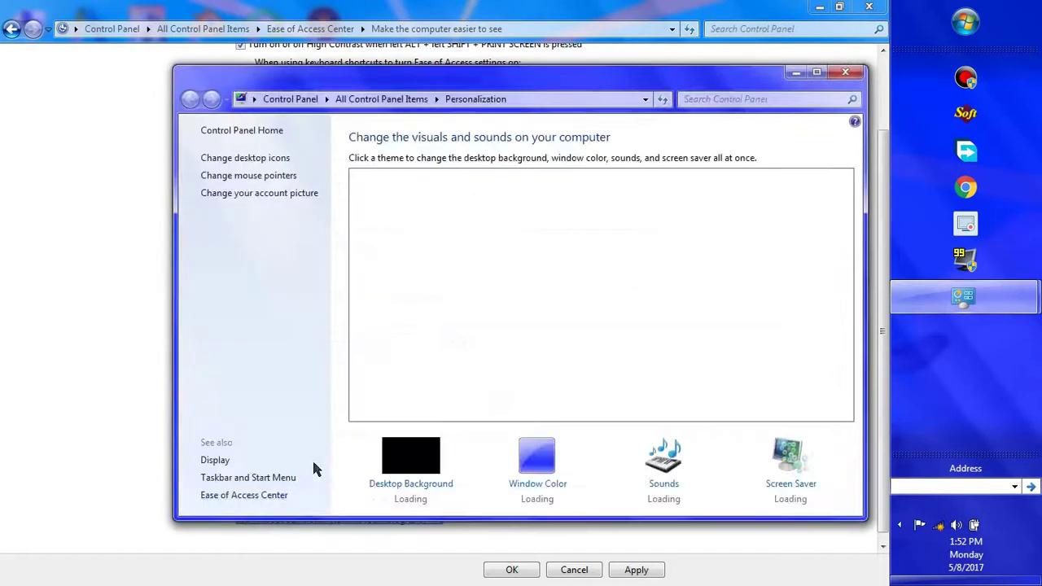
pyautogui.click(840, 75)
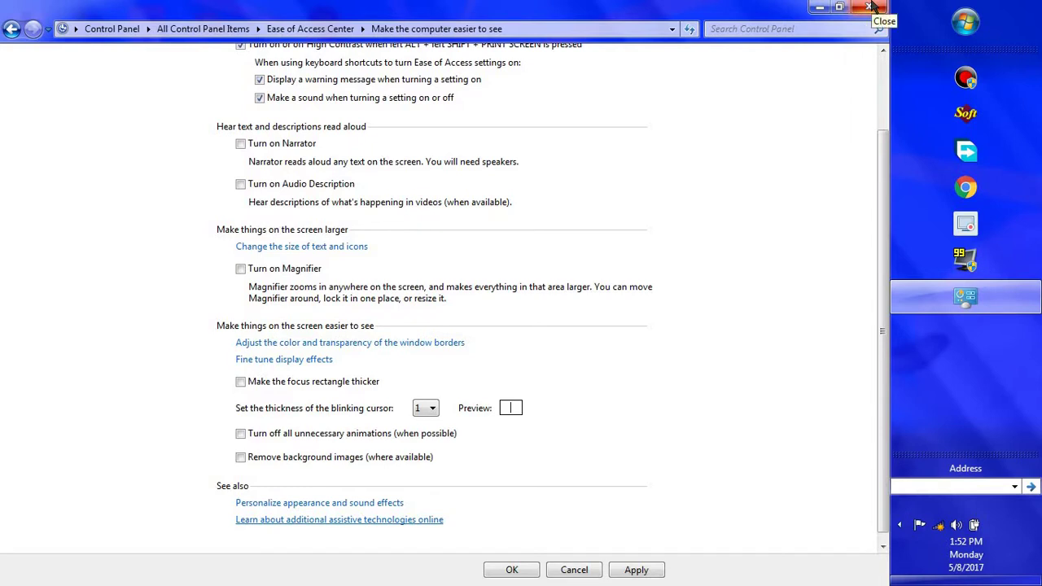
pyautogui.click(870, 7)
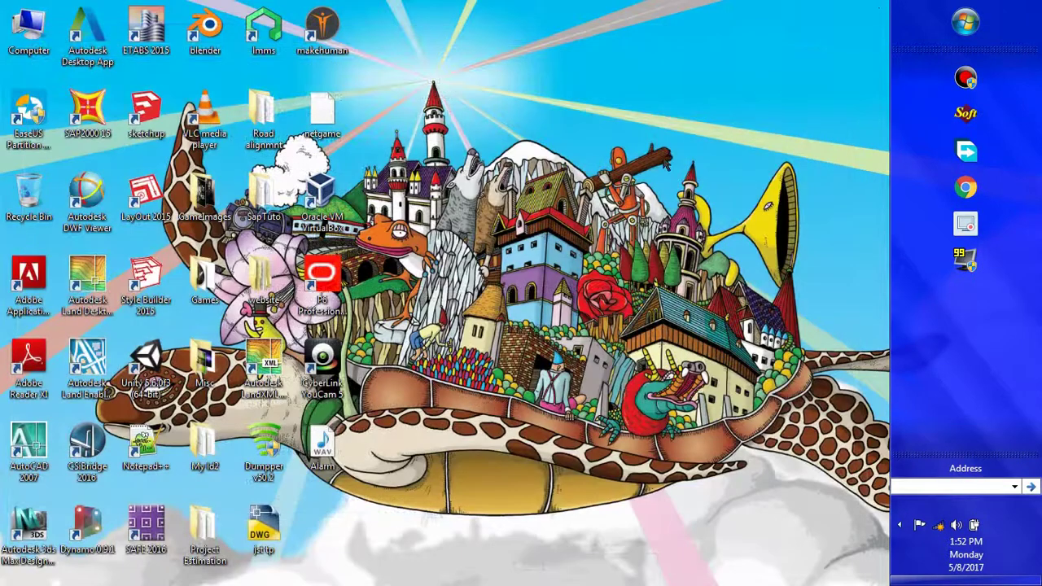